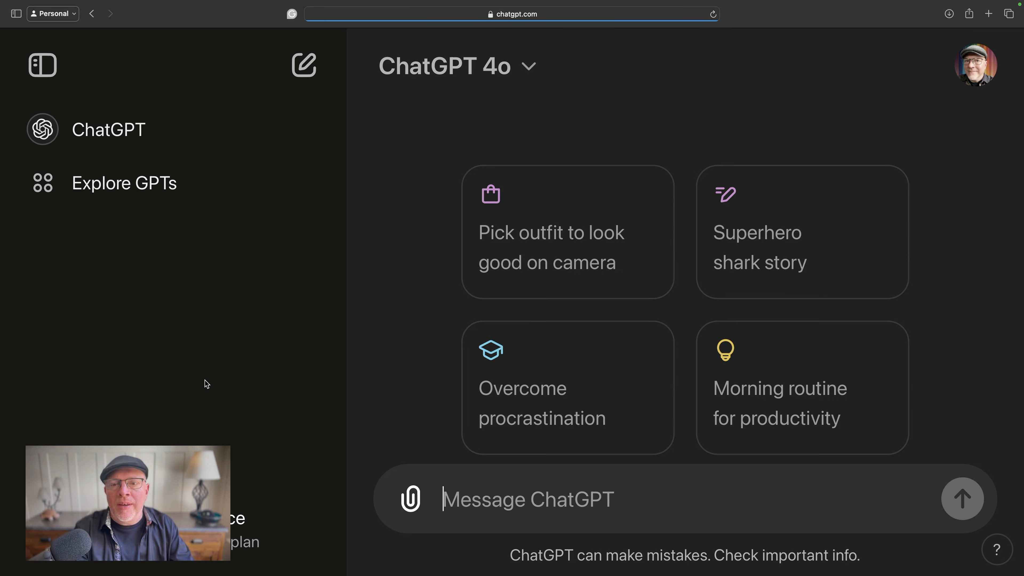
- Ask ChatGPT "What are my vacation days?"
text(What aare m)
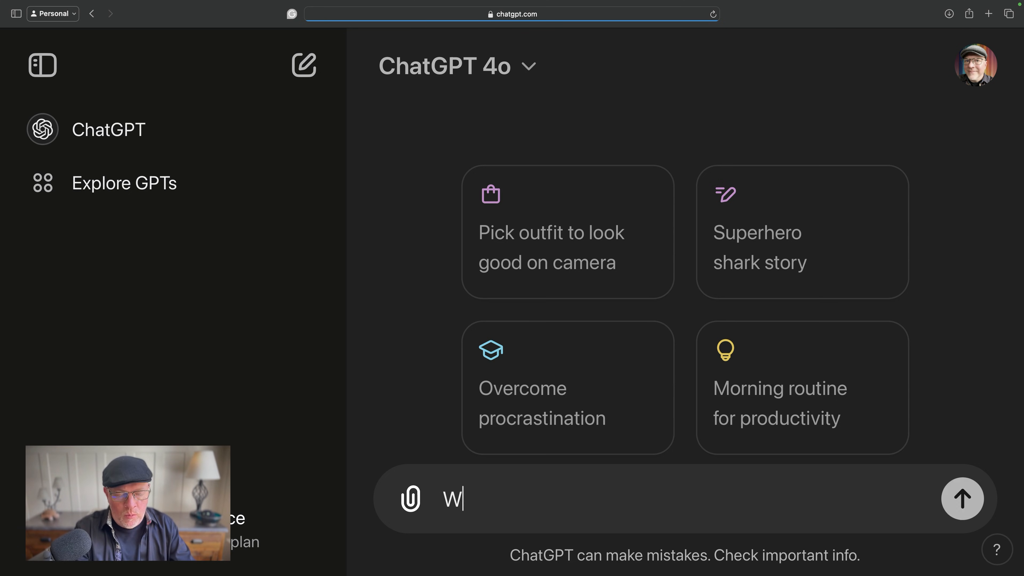
key(BackSpace)
key(BackSpace)
key(BackSpace)
key(BackSpace)
key(BackSpace)
text(re my vacat)
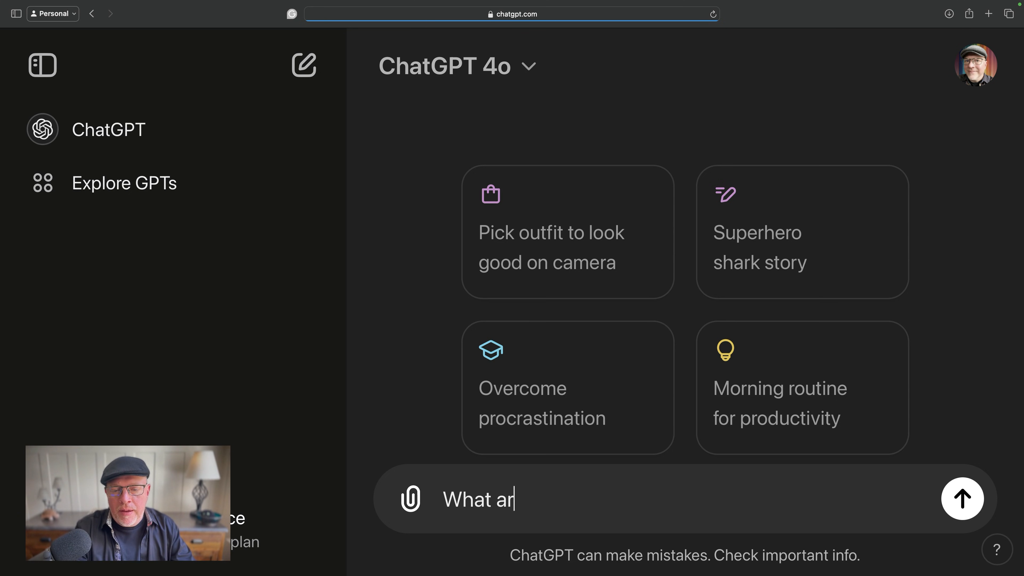
text(ion days?)
key(Return)
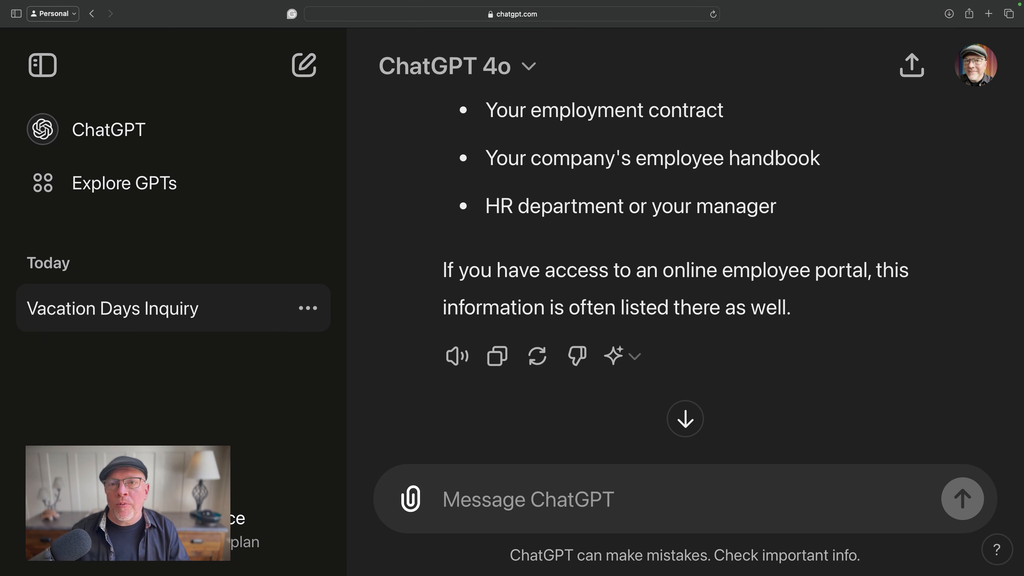
- Start a new chat and begin the prompt with "Create a corporate leave policy for my company Bill Talks AI"
click(303, 66)
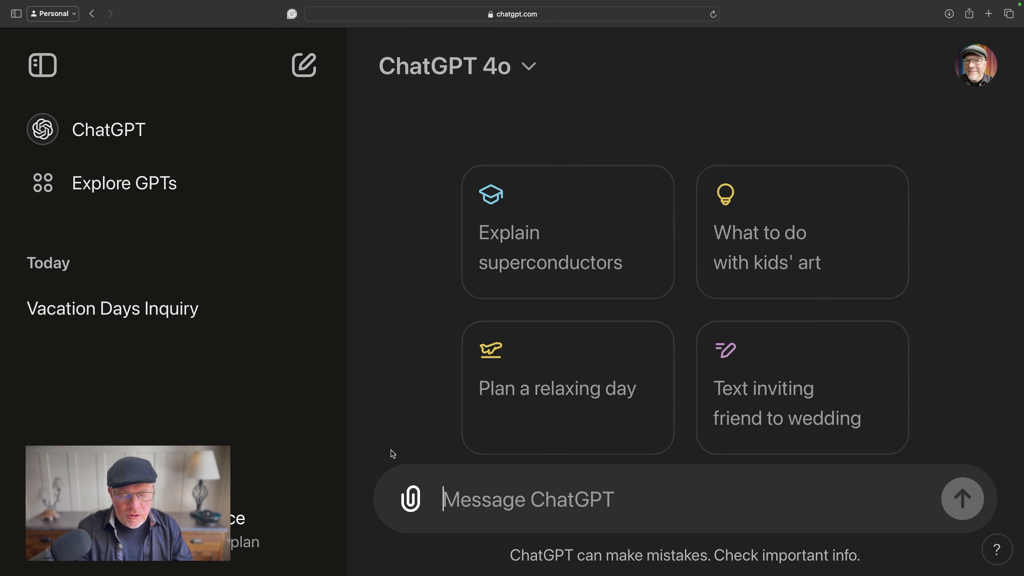
text(Create a ci)
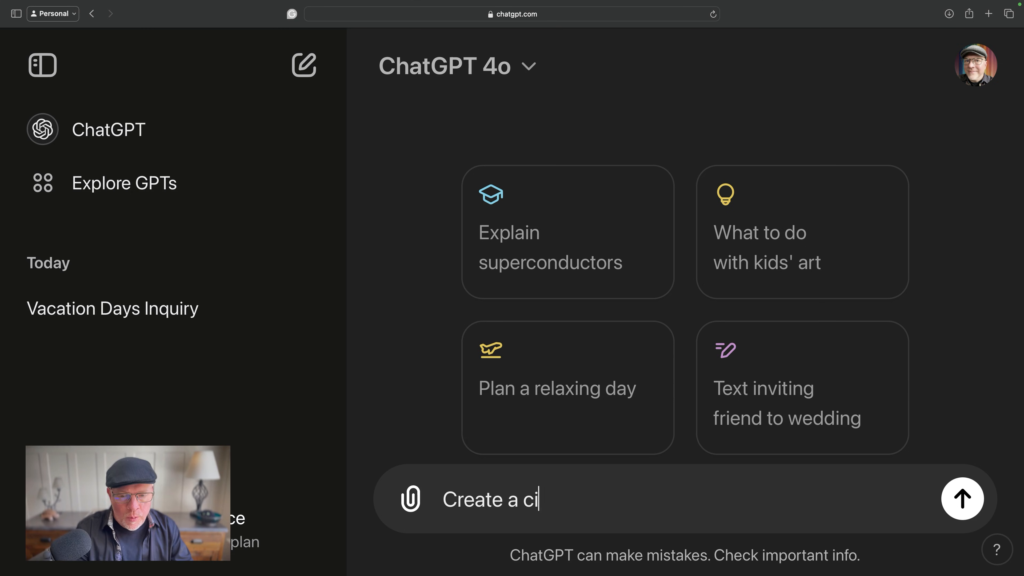
text(roira)
key(BackSpace)
key(BackSpace)
key(BackSpace)
key(BackSpace)
key(BackSpace)
key(BackSpace)
key(BackSpace)
text(corporate )
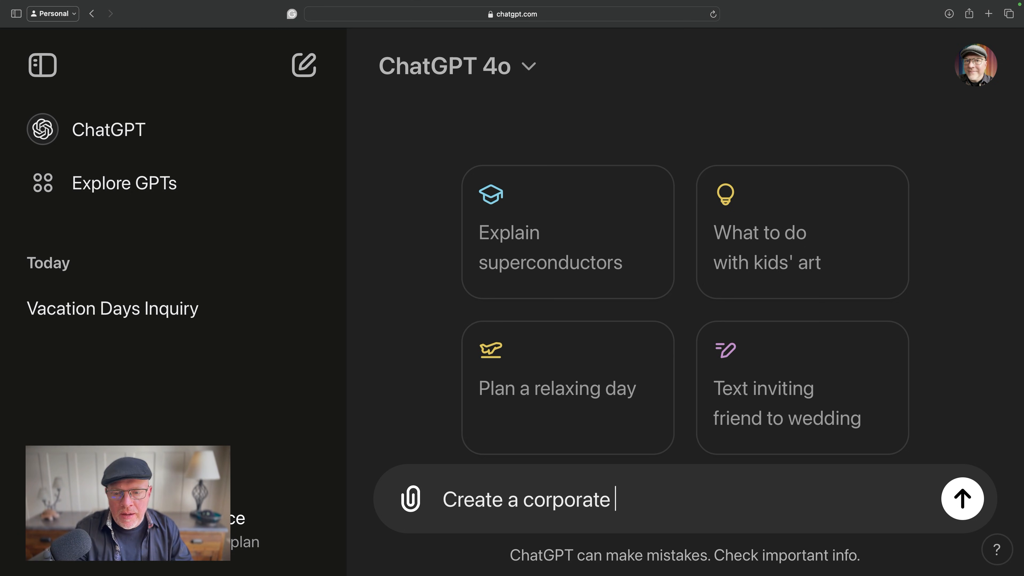
text(leave policy)
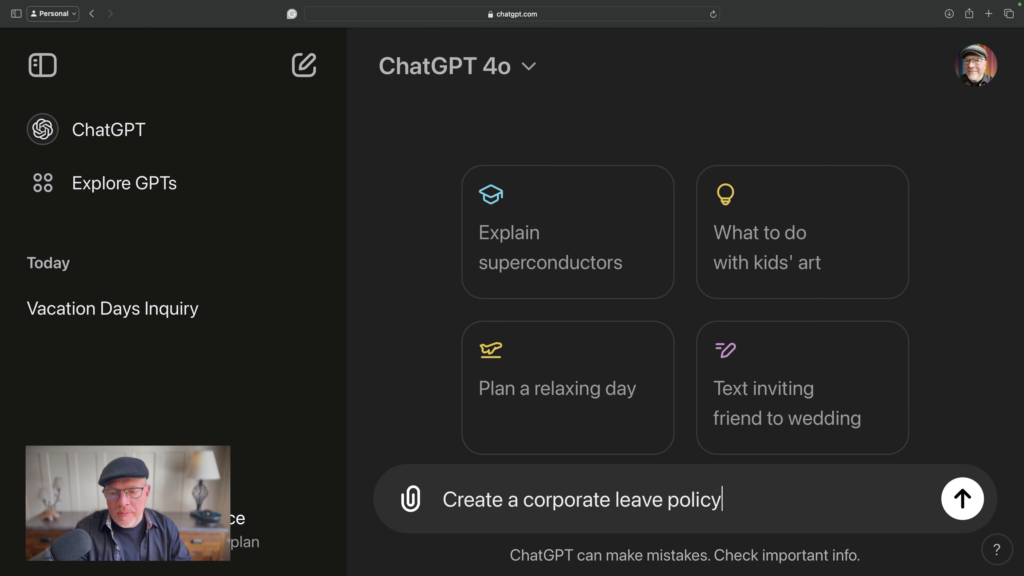
text( for my compan)
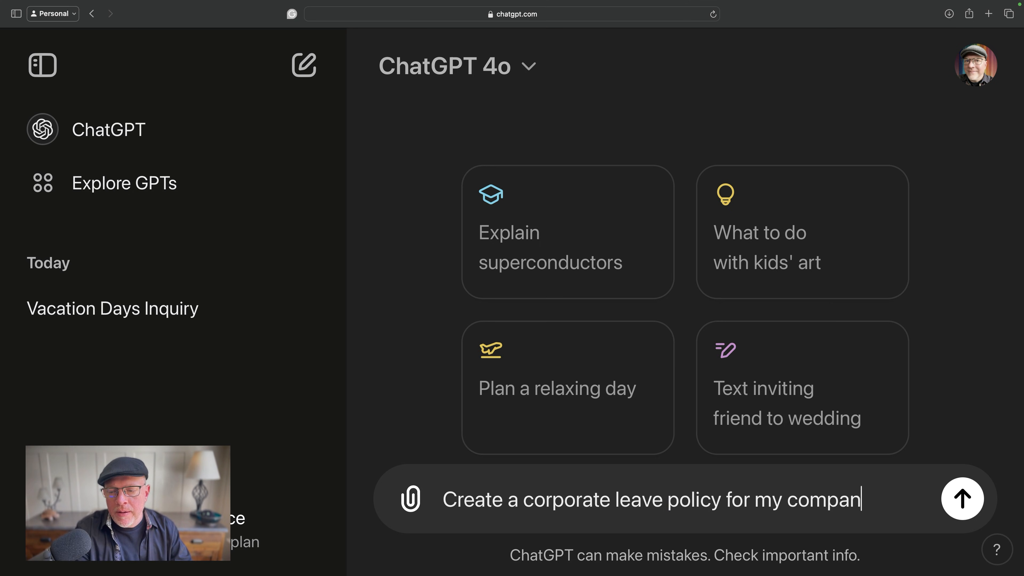
text(y Bill Tal)
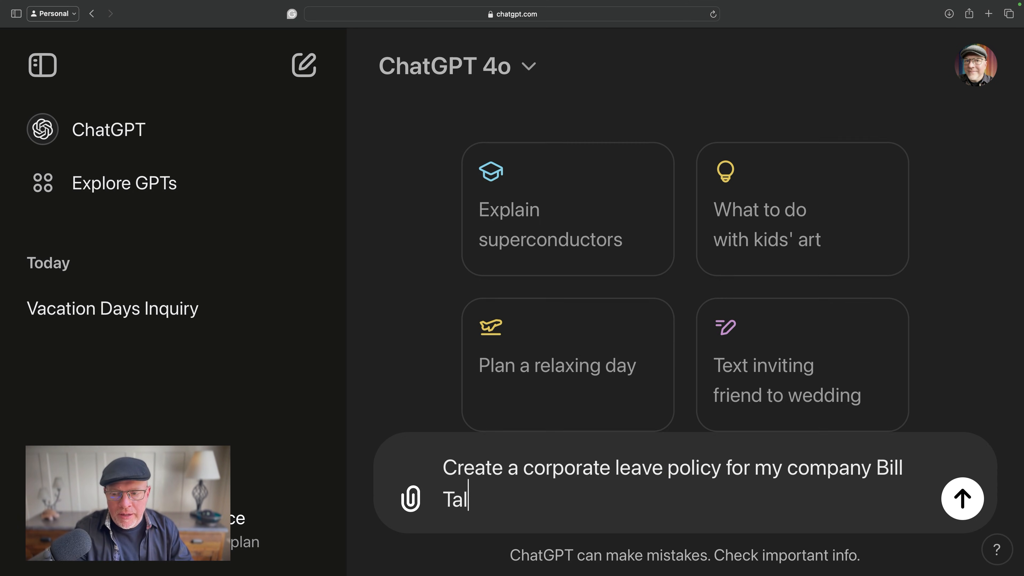
text(ks AI and )
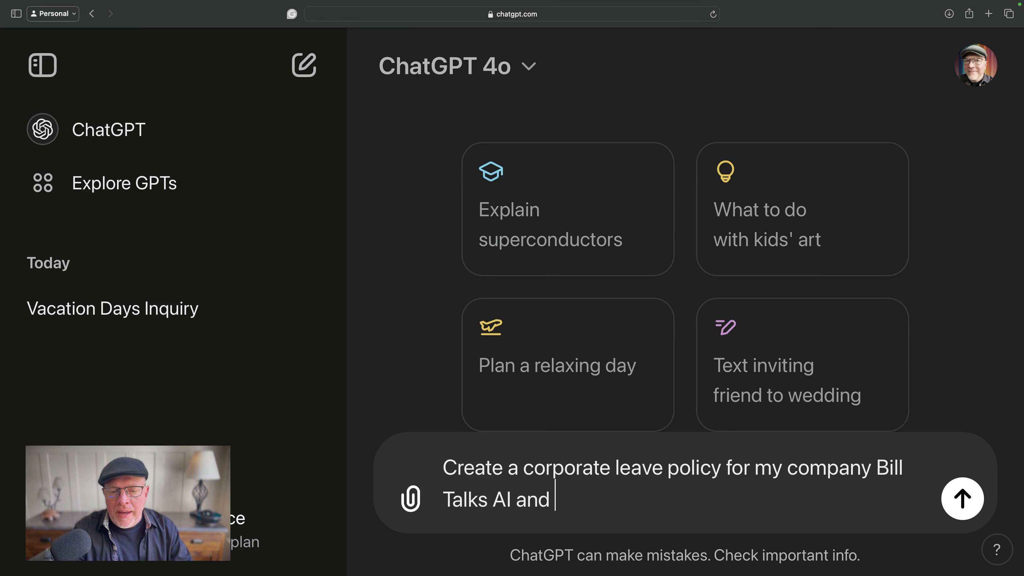
text(u)
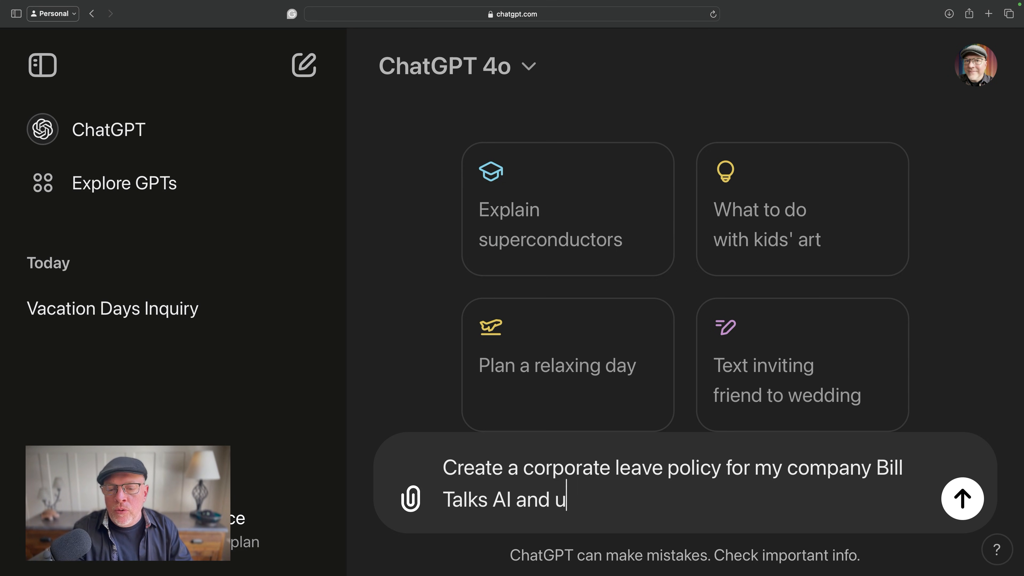
text(se standard p)
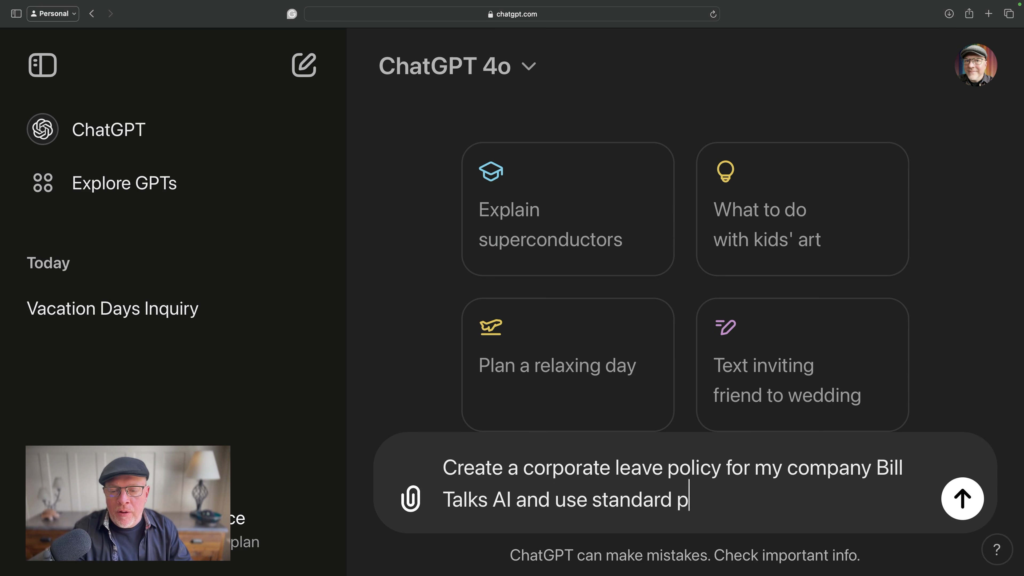
text(olicies that you)
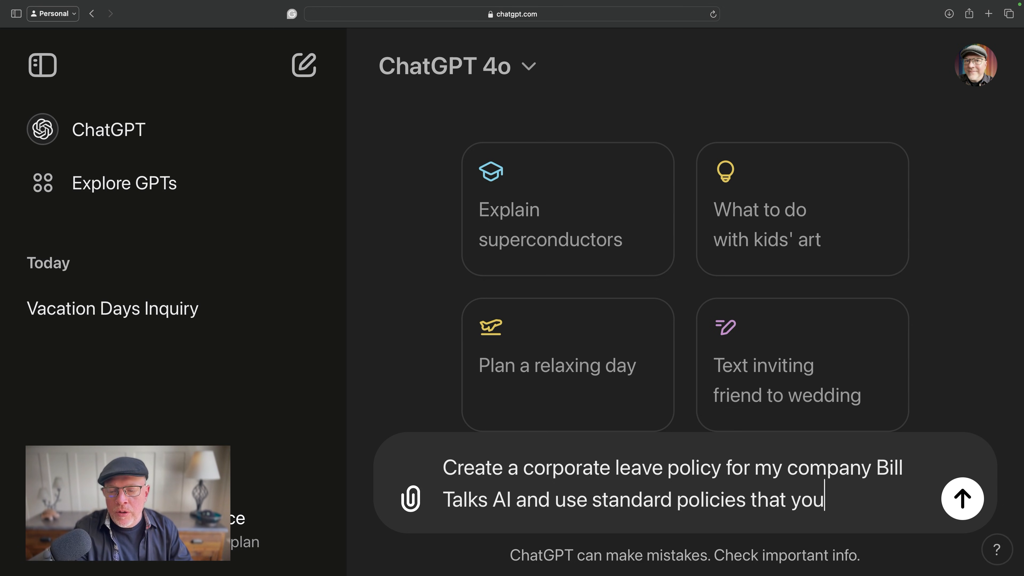
text( would see in m)
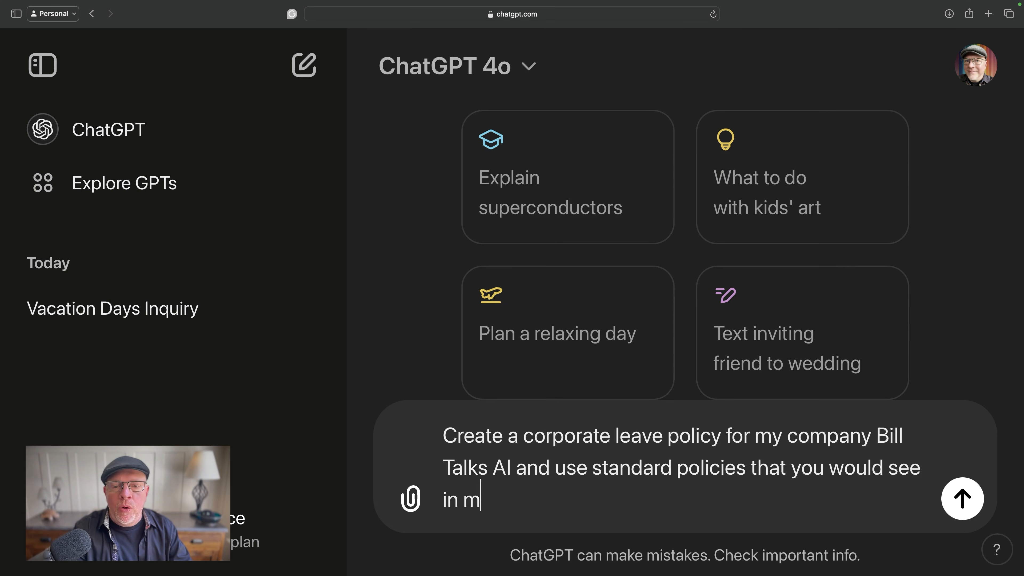
text(ost US -based companies)
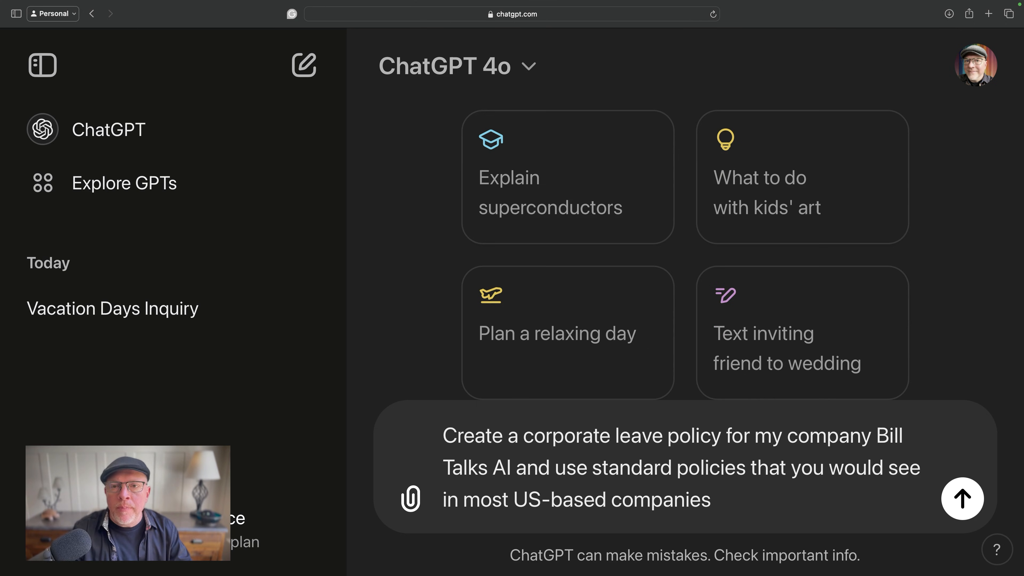
- Complete the prompt with "and use standard policies that you would see in most US-based companies" and send it
key(Return)
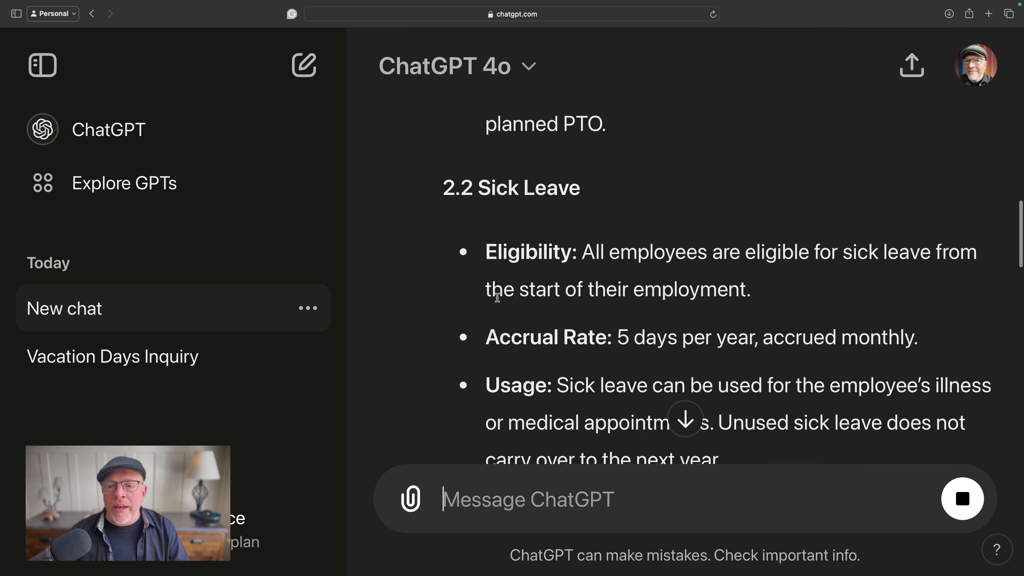
- Go to the end of the generated policy and send the prompt "Create a banner image for this policy"
scroll(497, 297, down, 20)
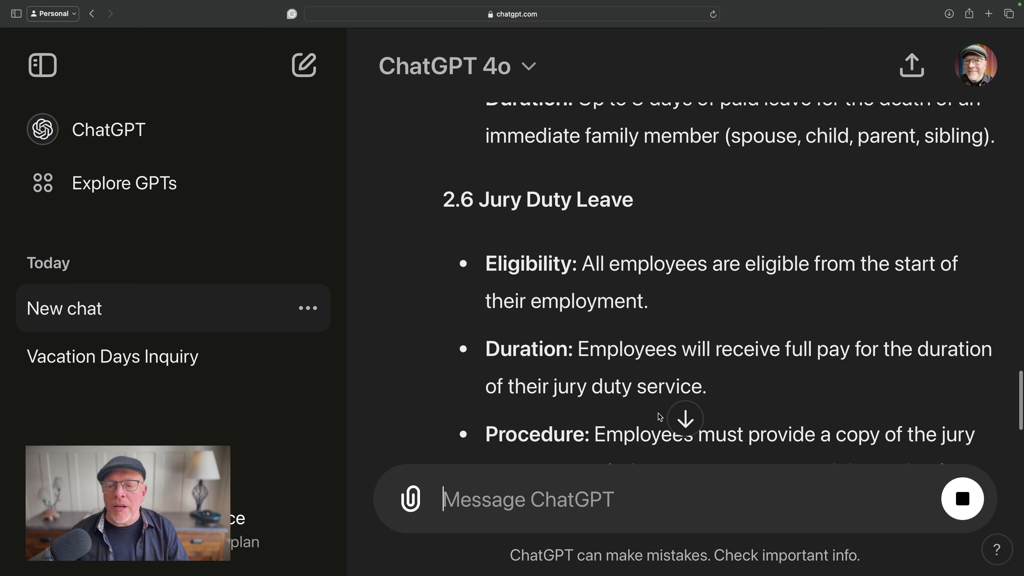
click(687, 427)
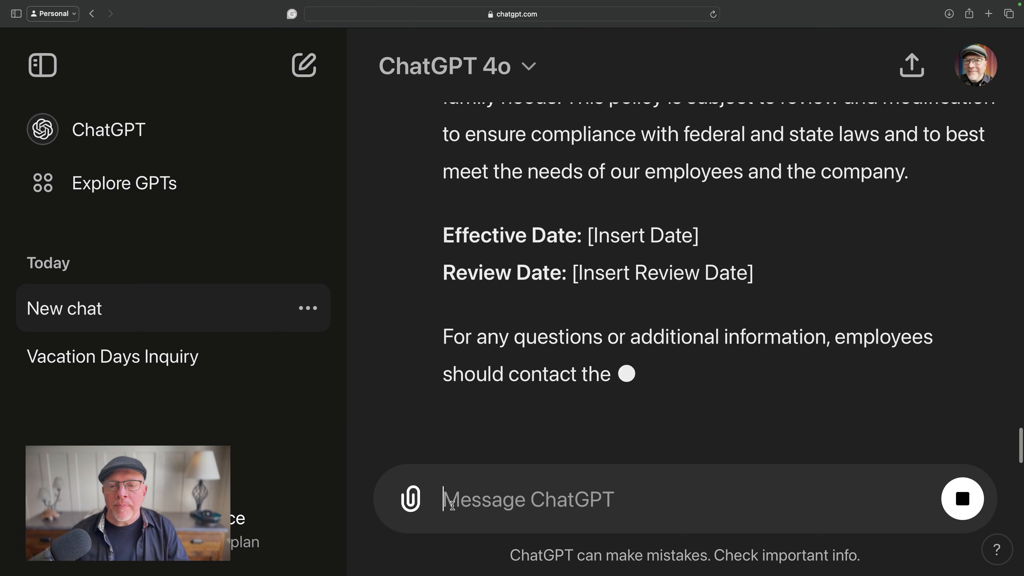
text(C)
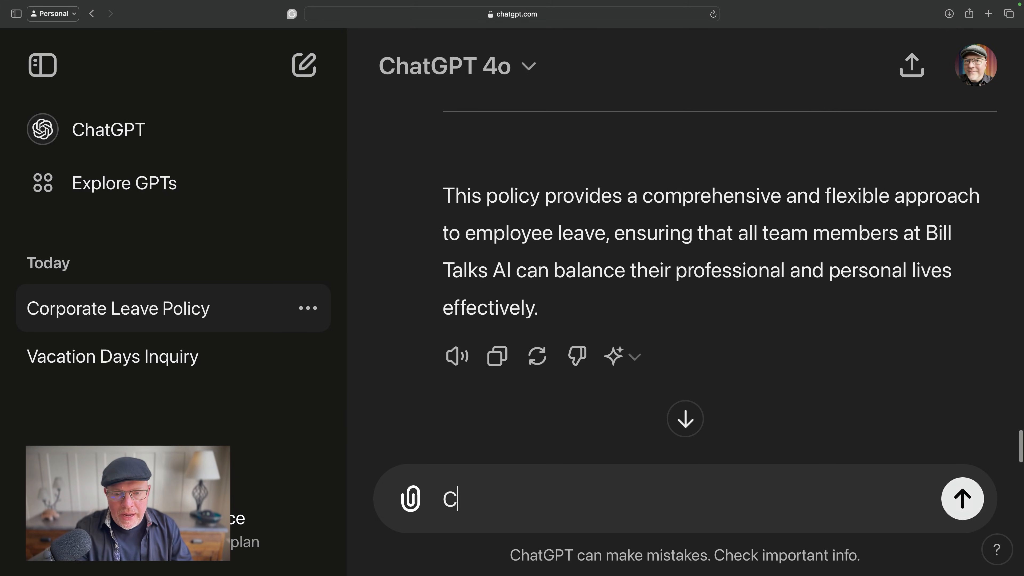
text(reate a ban)
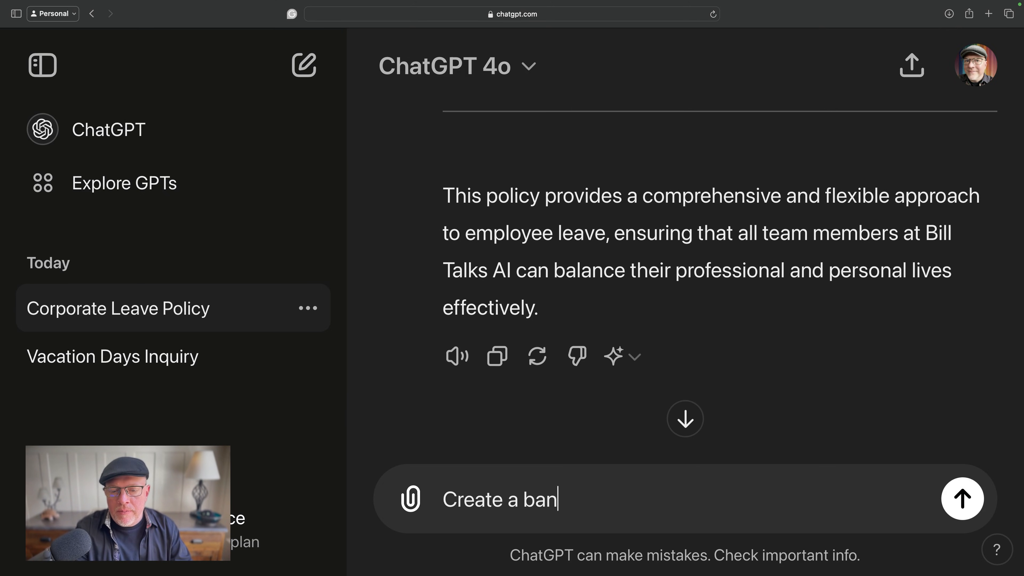
text(enner image for this po)
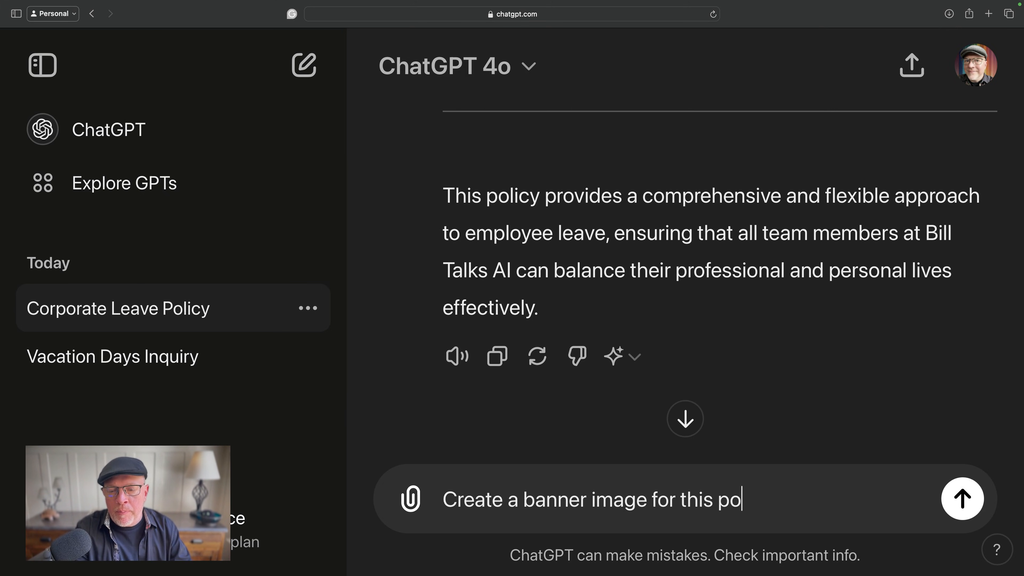
text(licy)
key(Return)
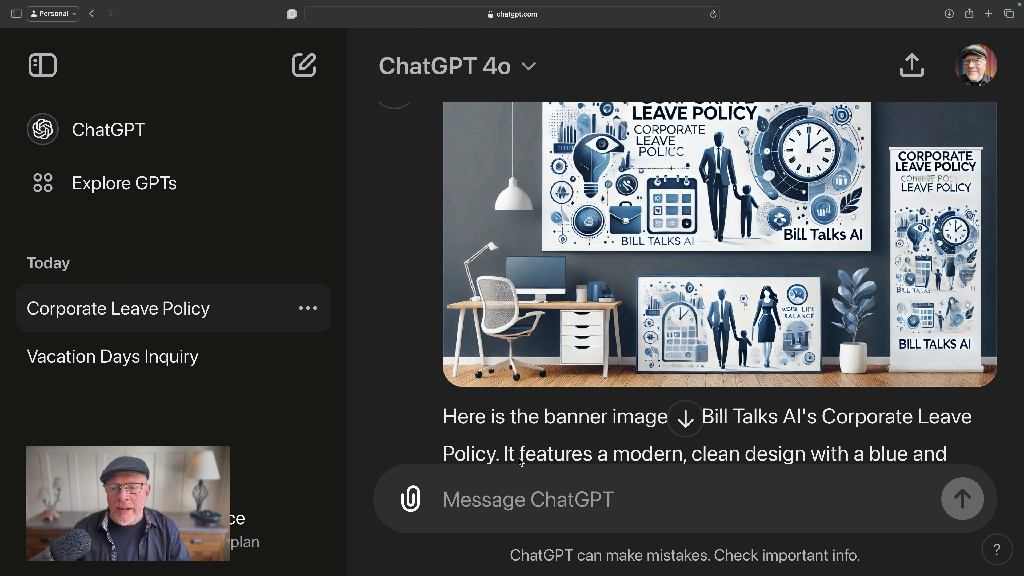
- Send the prompt "Turn this policy into a Microsoft Word document and put the image at the top of the document as a banner"
click(688, 424)
click(580, 477)
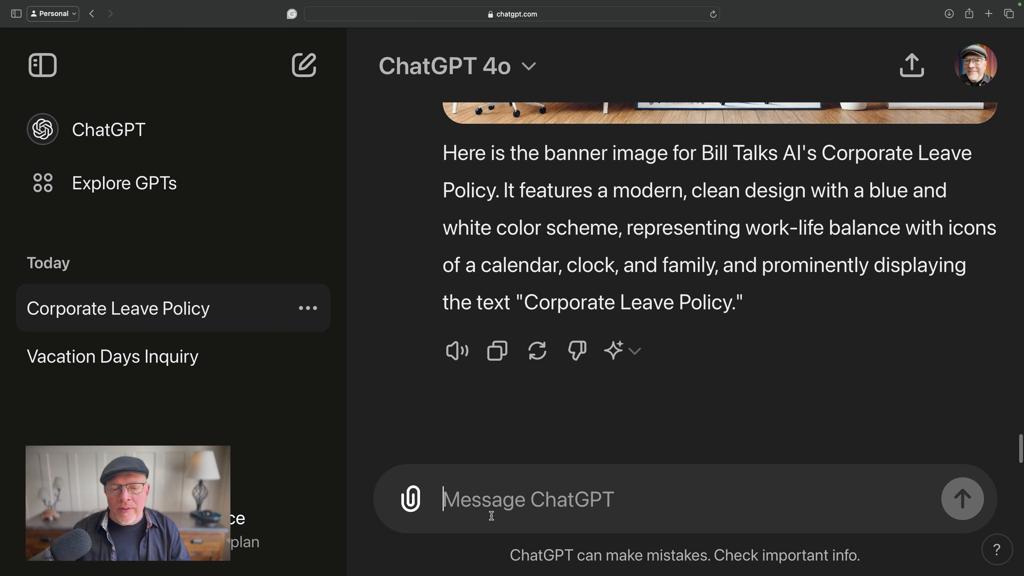
text(Turn this pllicy)
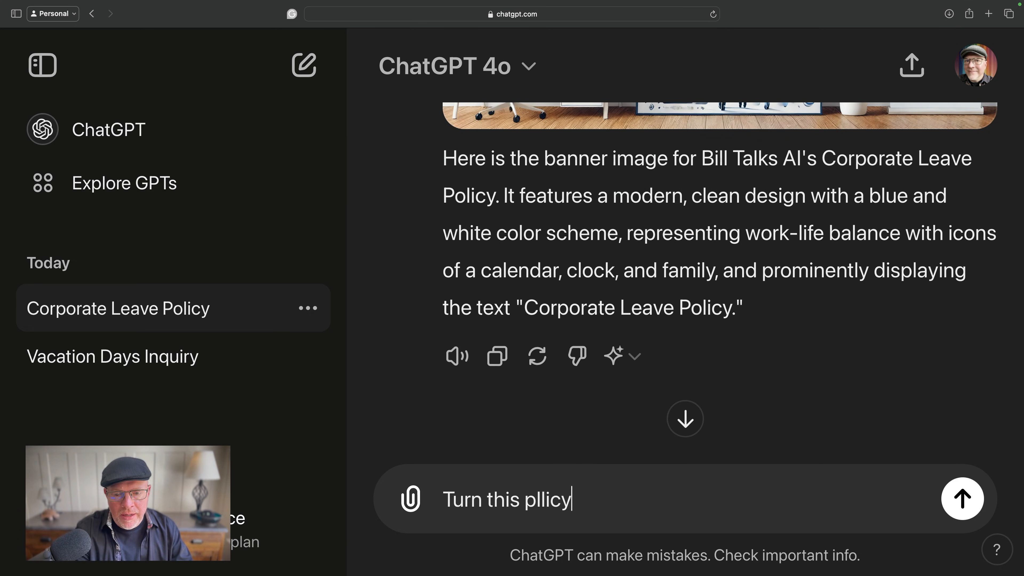
key(alt+BackSpace)
text(poli)
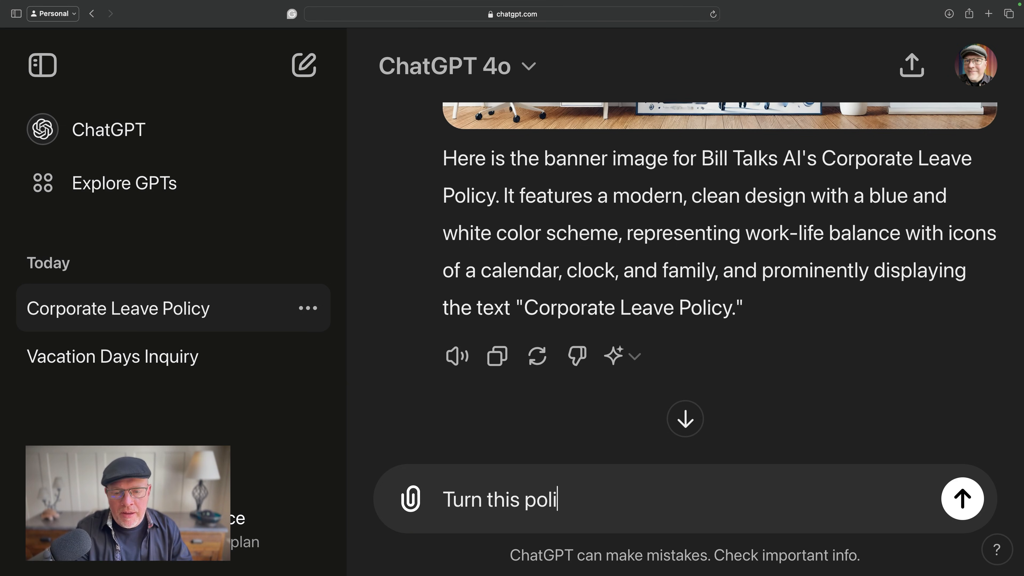
text(cy into a Micros)
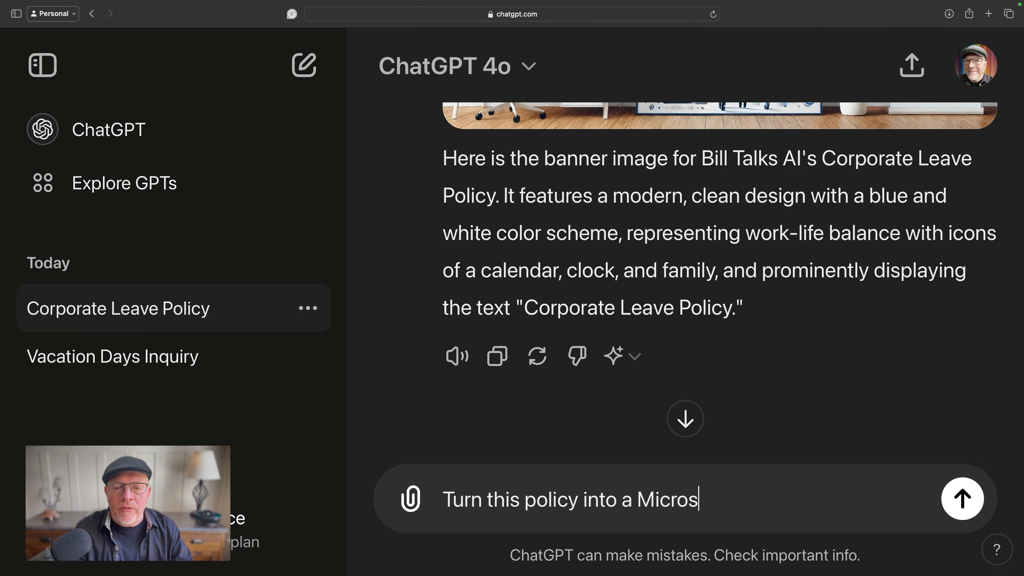
text(oft Word do)
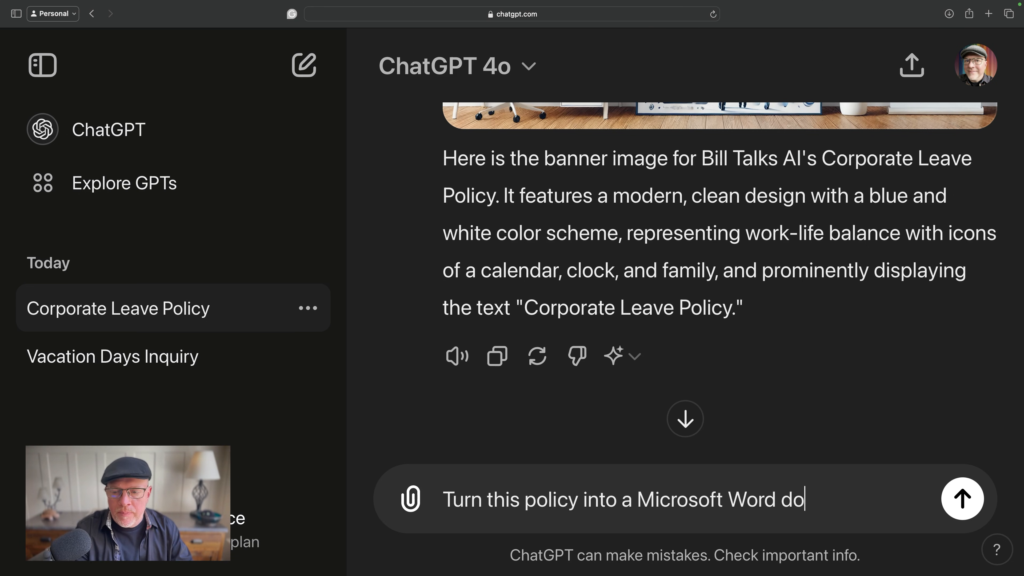
text(cument and put the image )
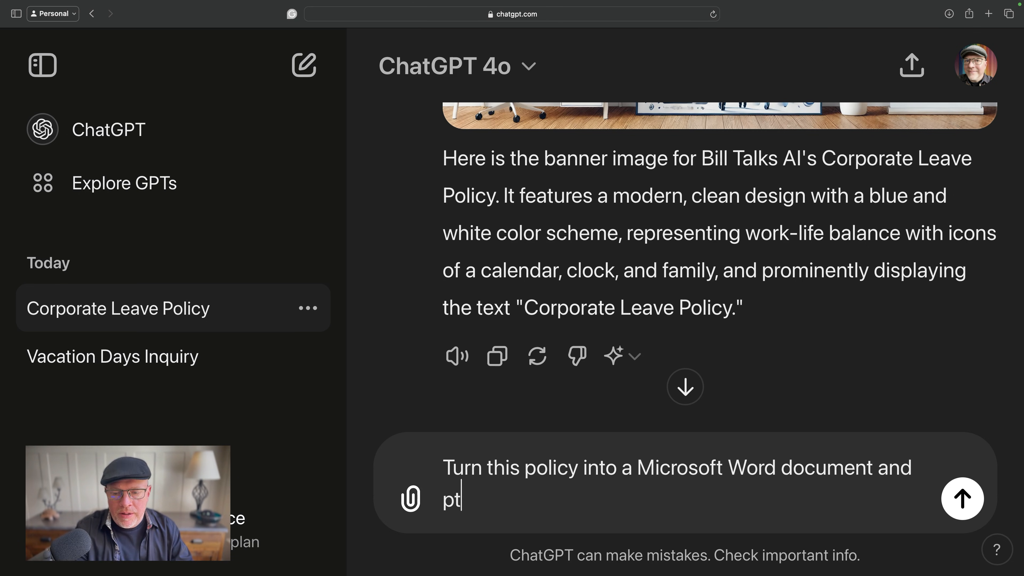
text(at the)
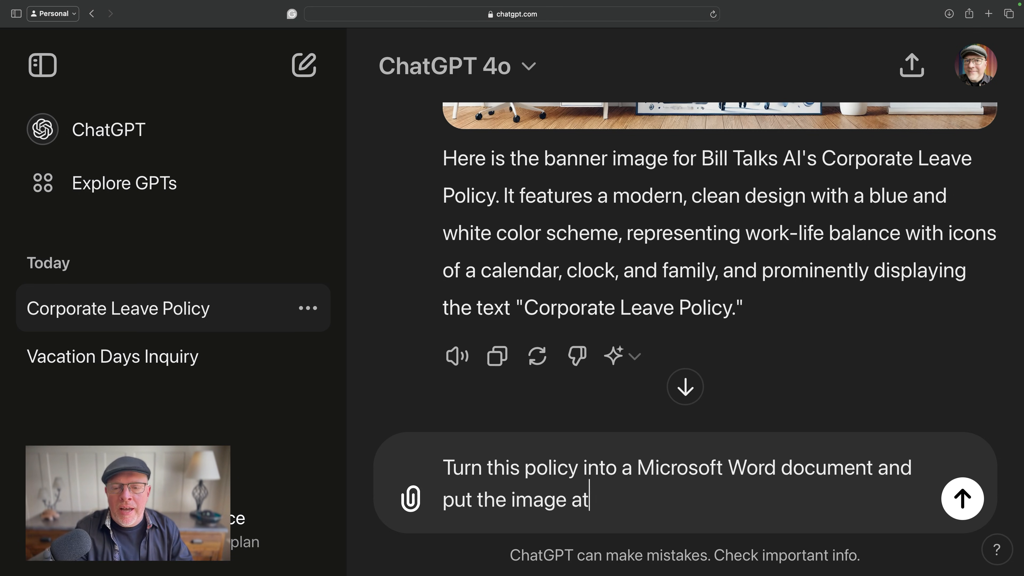
text( top of )
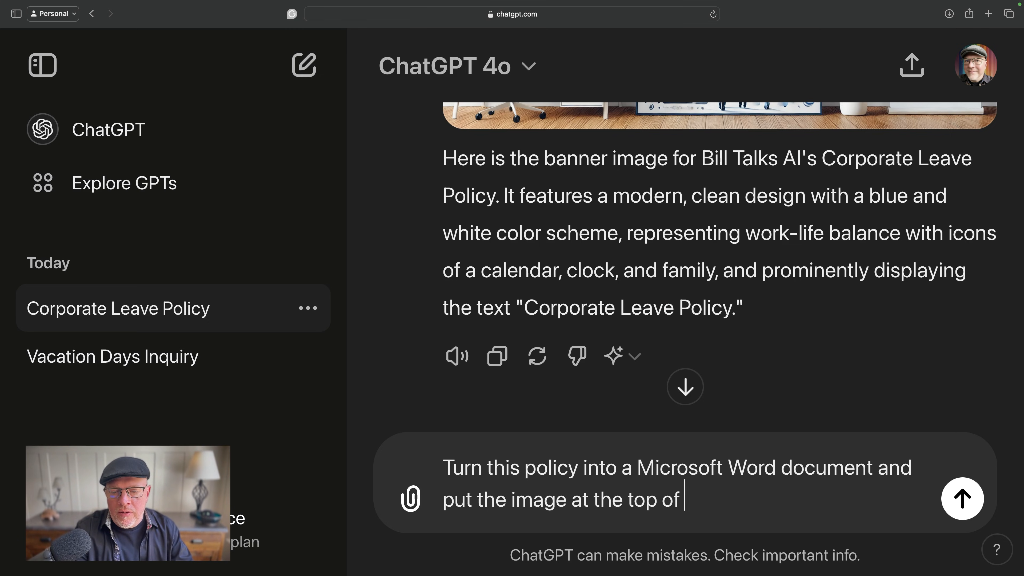
text(the document)
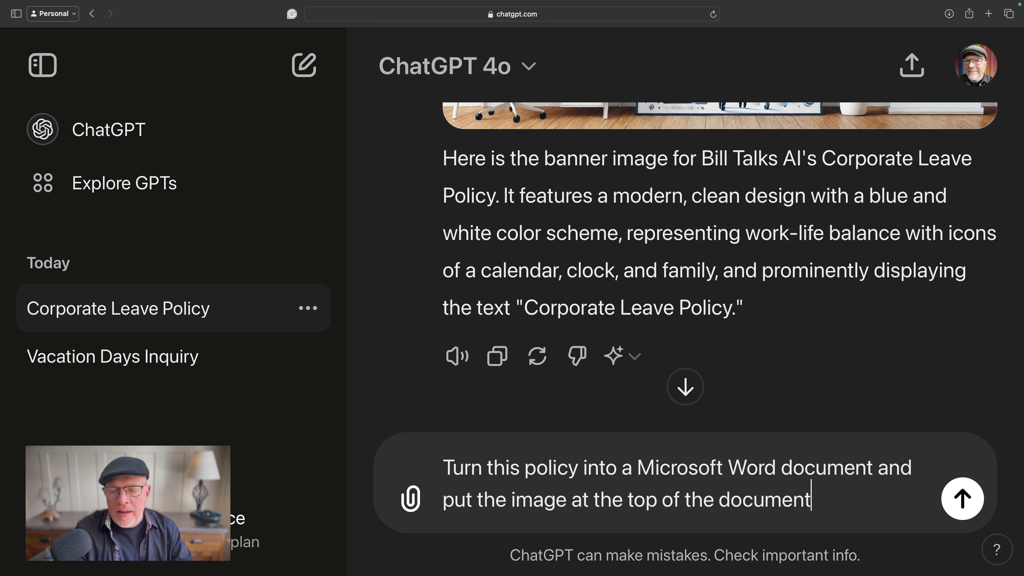
text( as a banner)
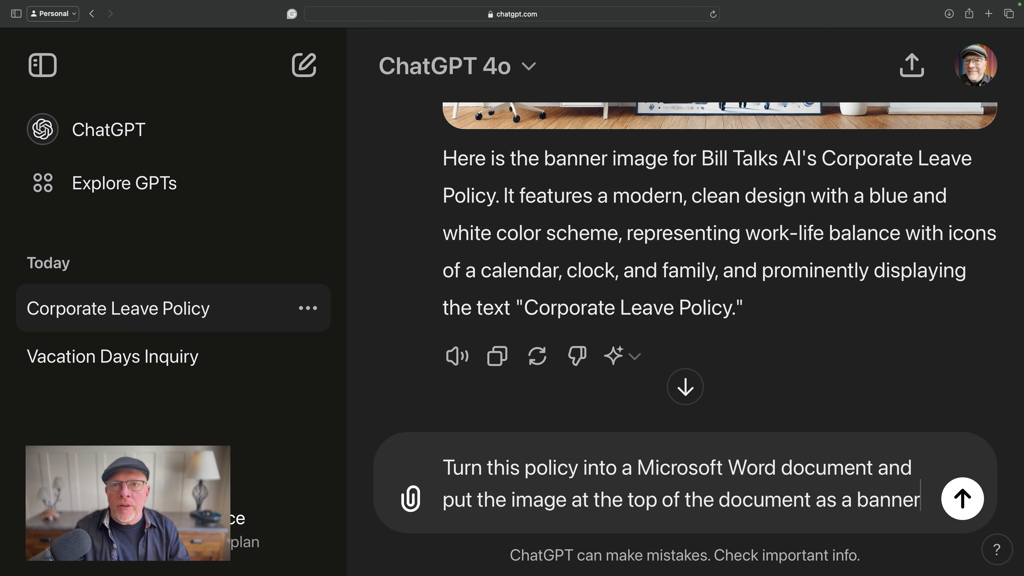
key(Return)
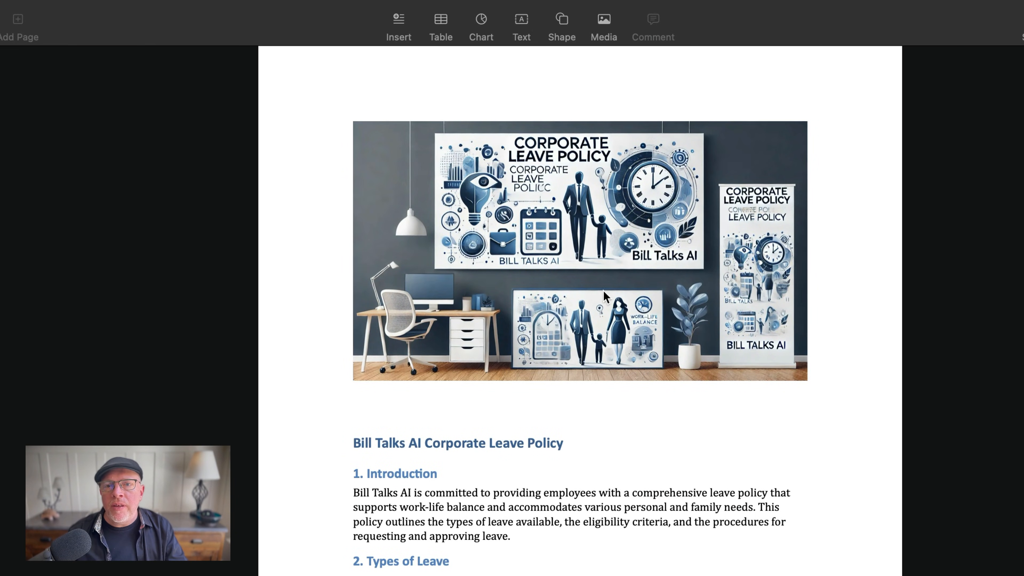
- Look through the generated leave policy document, from the banner image down through the types of leave
scroll(583, 471, down, 7)
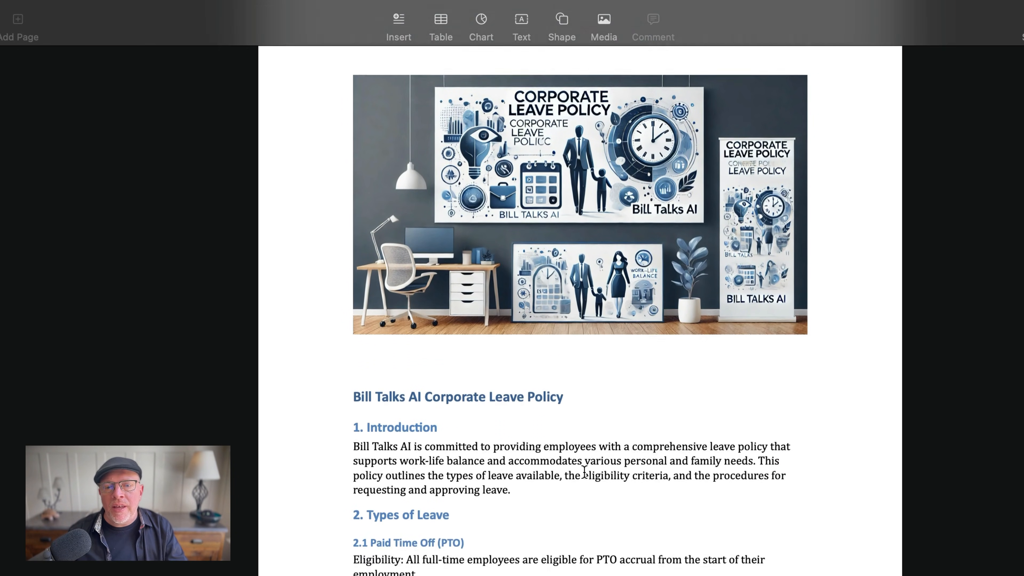
scroll(584, 471, down, 12)
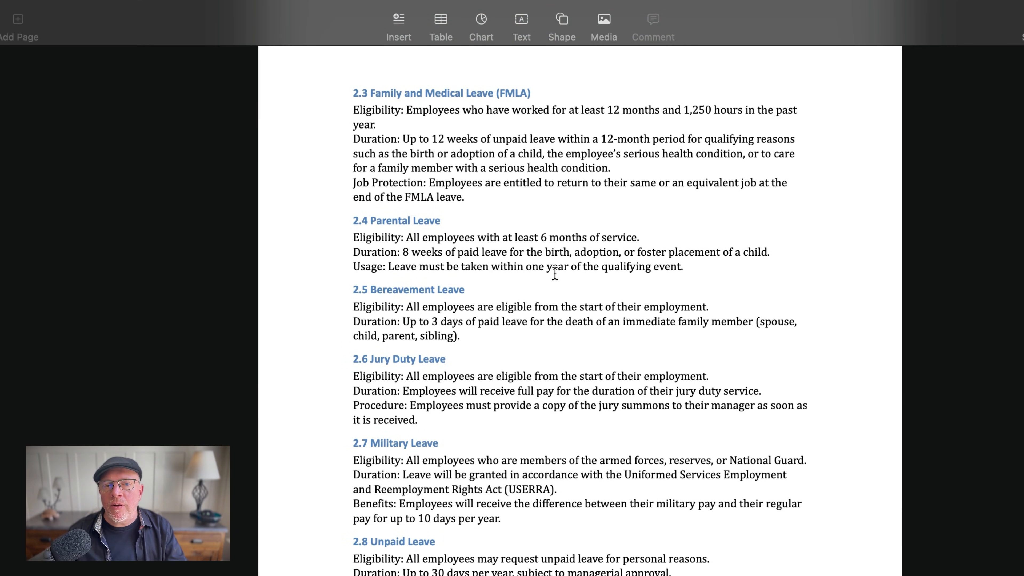
- Leave the policy document, return to the ChatGPT conversation, and look through the list of your own custom GPTs
scroll(402, 279, up, 20)
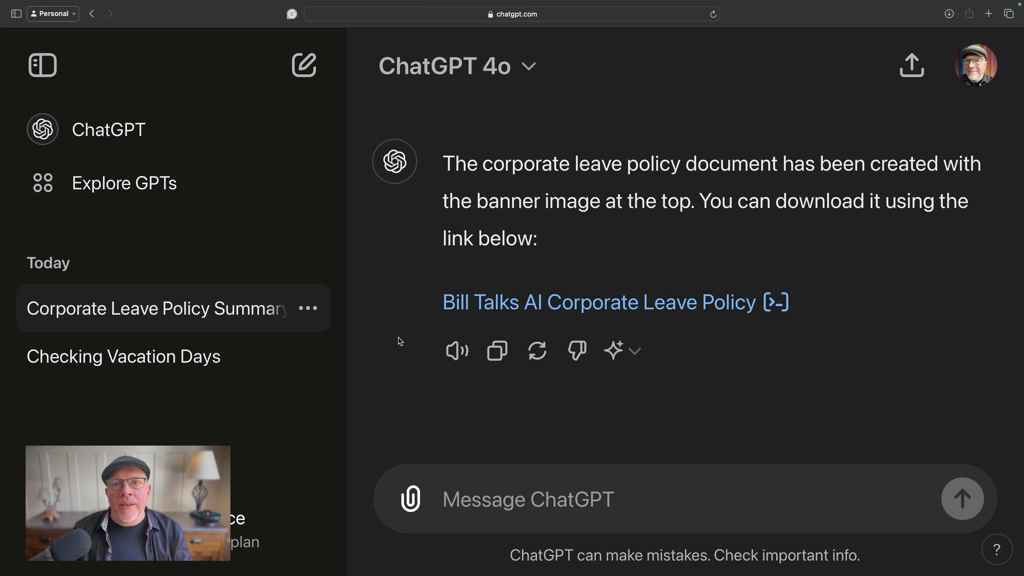
click(976, 76)
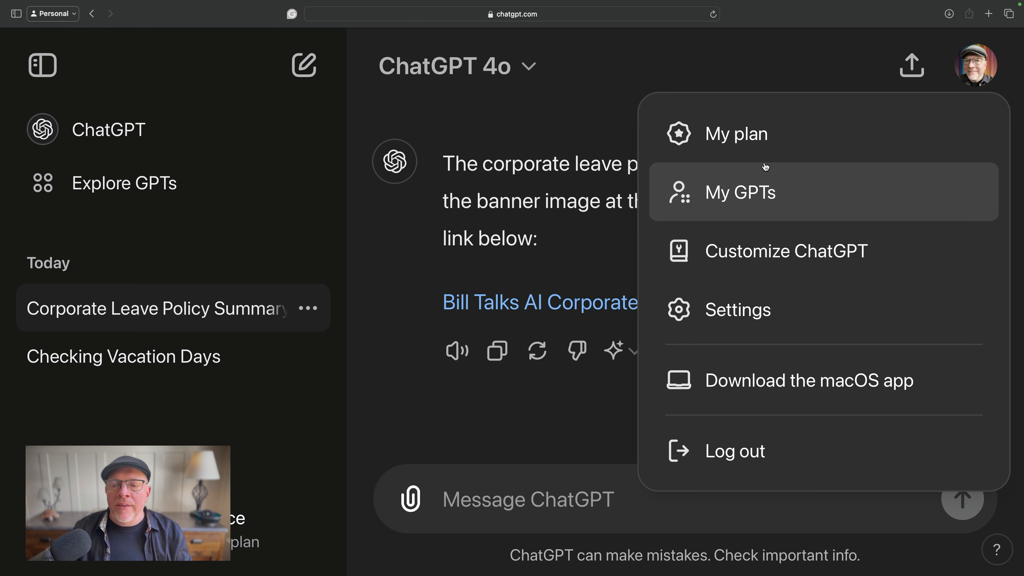
click(748, 192)
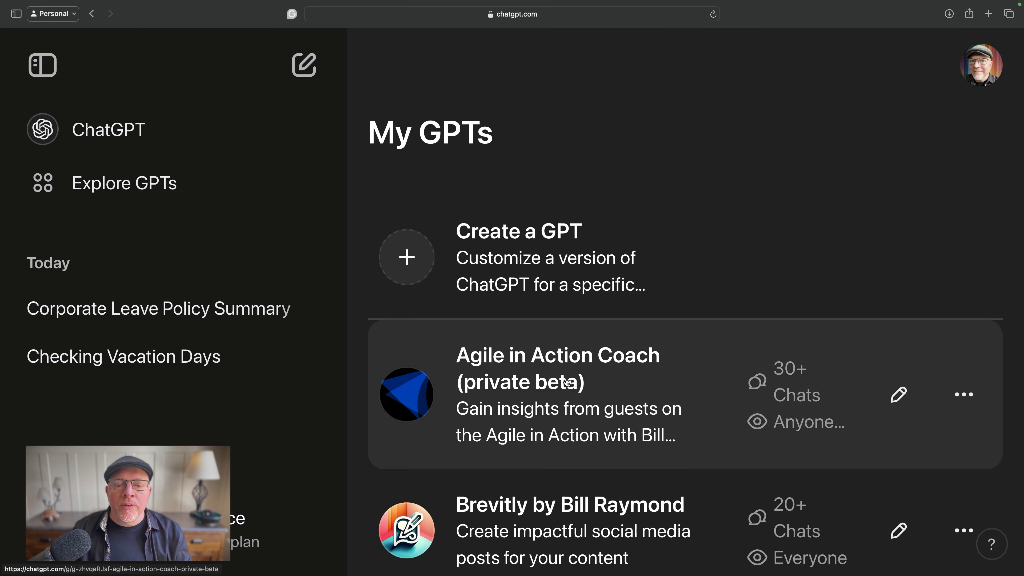
scroll(565, 391, down, 3)
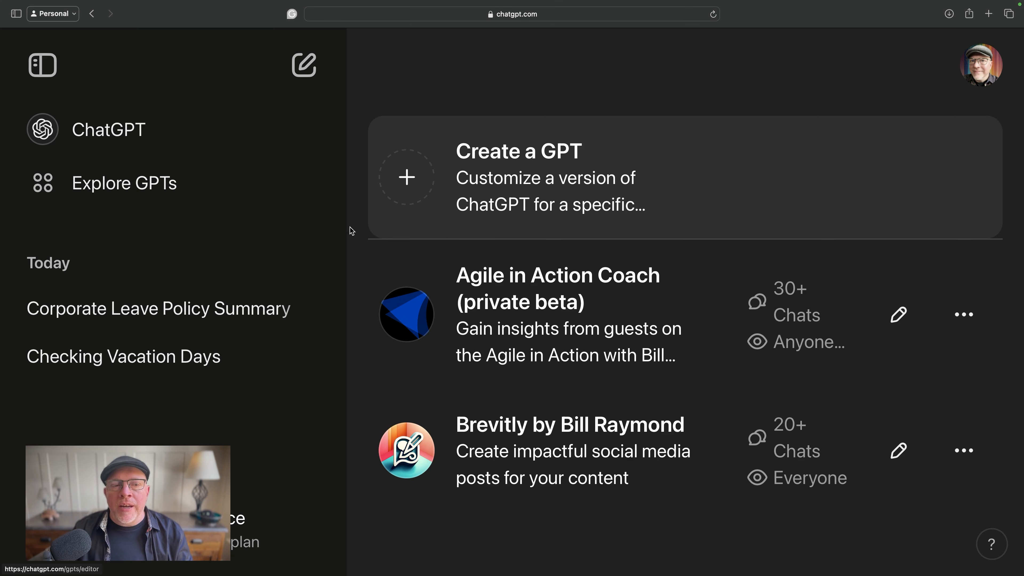
- Browse the public custom GPTs, going through the top picks and the most popular ones in Trending
click(111, 187)
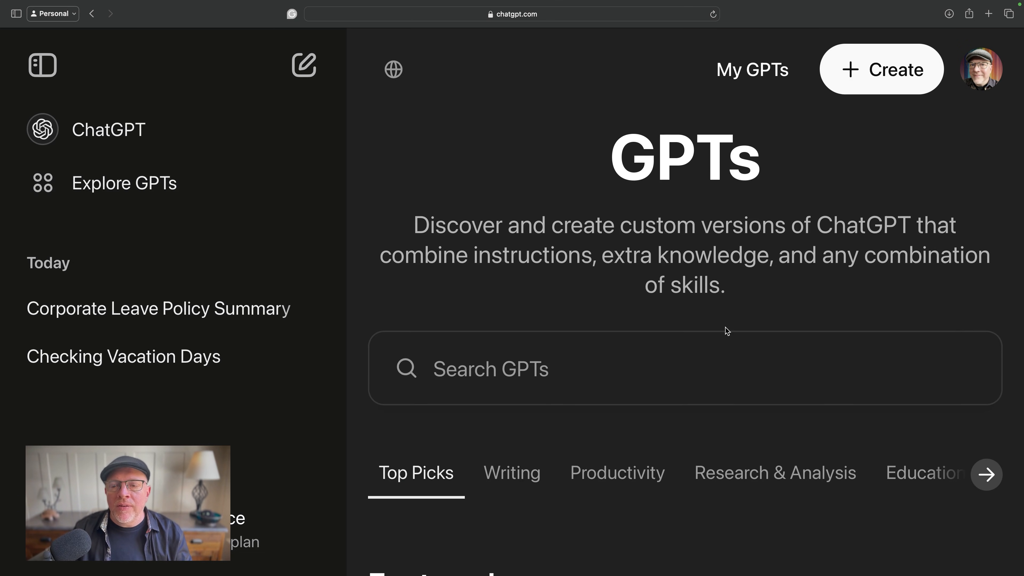
scroll(726, 330, down, 10)
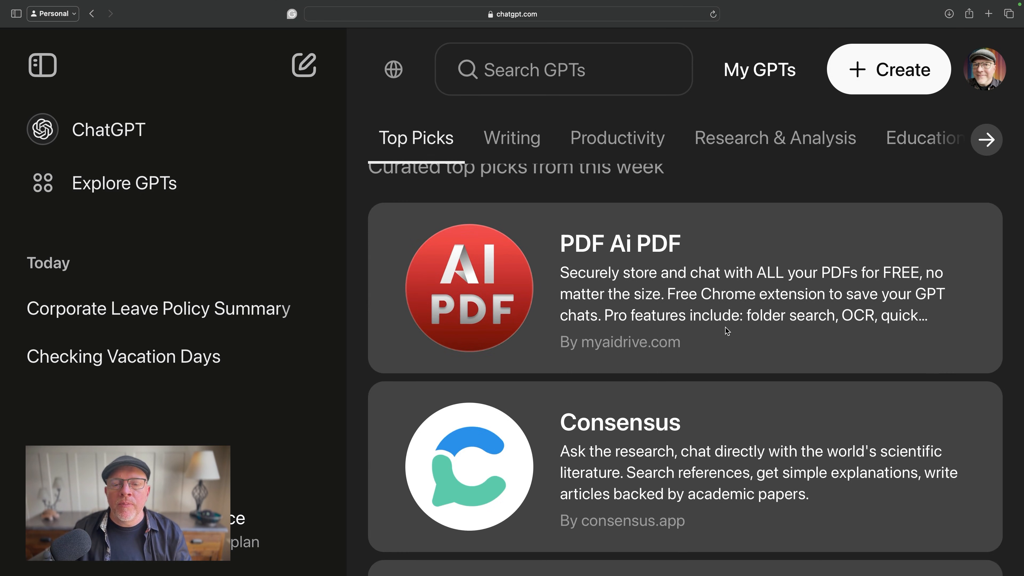
scroll(726, 331, down, 15)
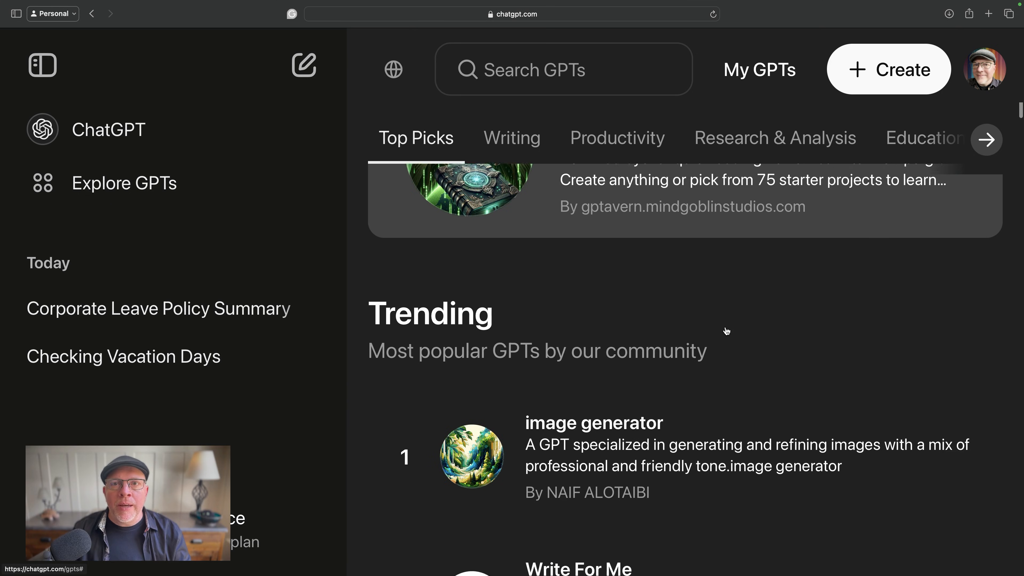
scroll(727, 331, down, 10)
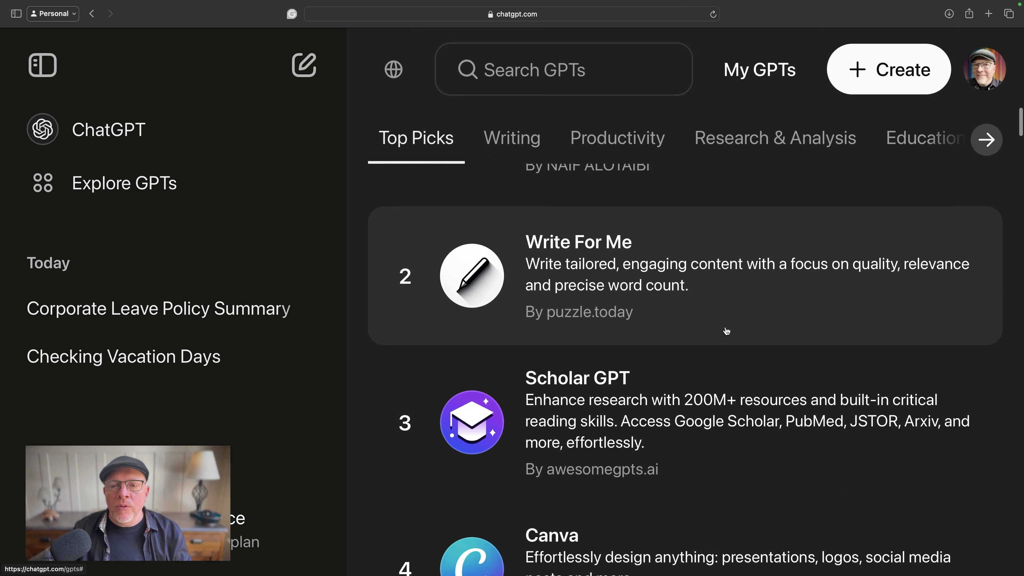
scroll(726, 330, down, 4)
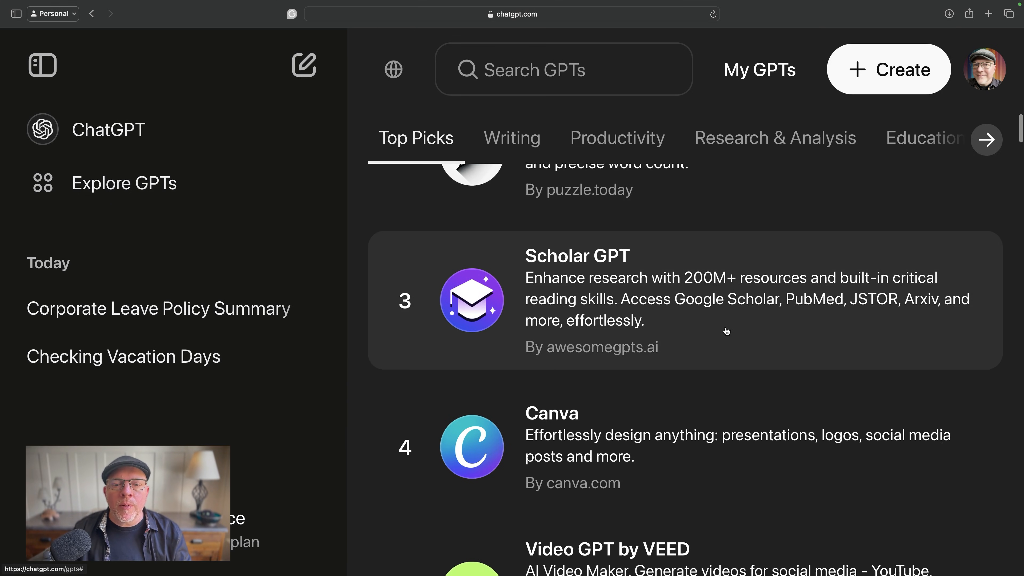
scroll(726, 330, down, 2)
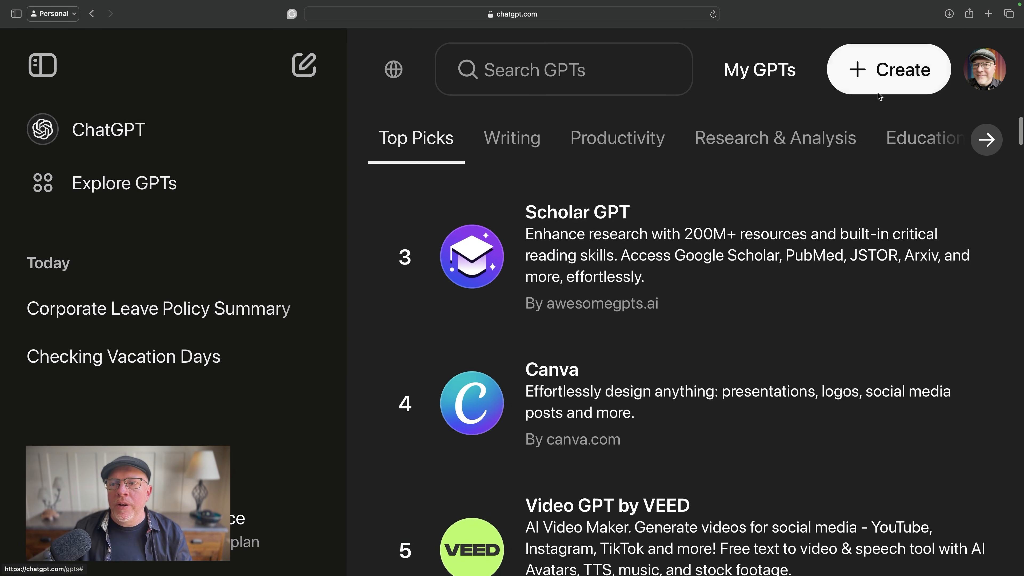
- Start a new custom GPT, check its empty manual configuration form, and return to the conversational builder
click(880, 72)
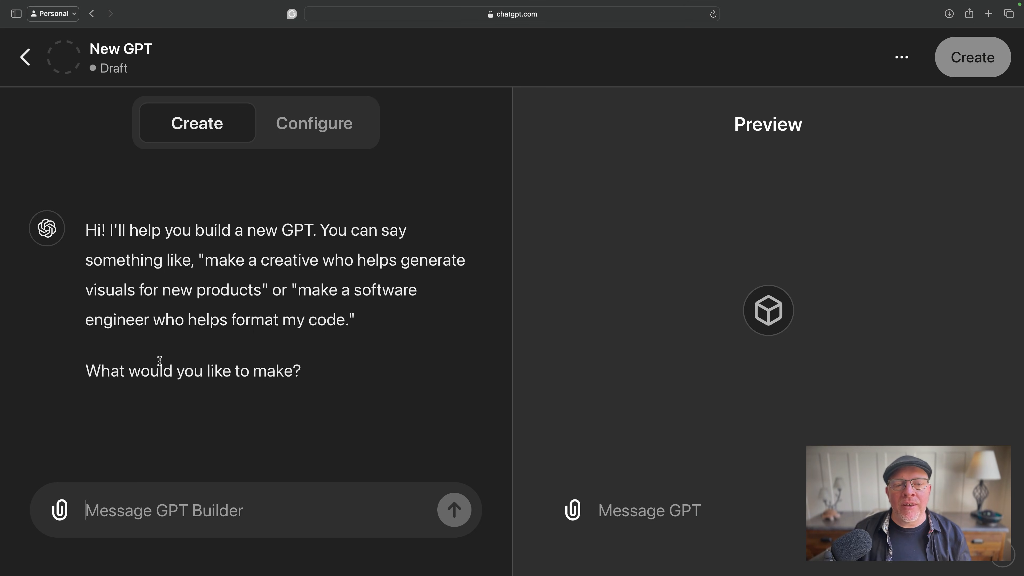
click(314, 125)
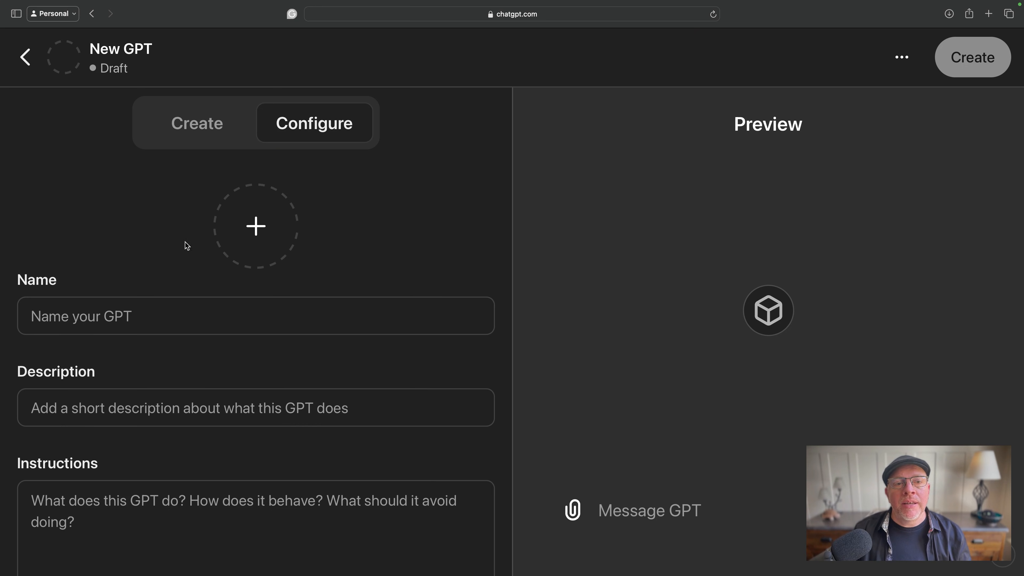
click(213, 123)
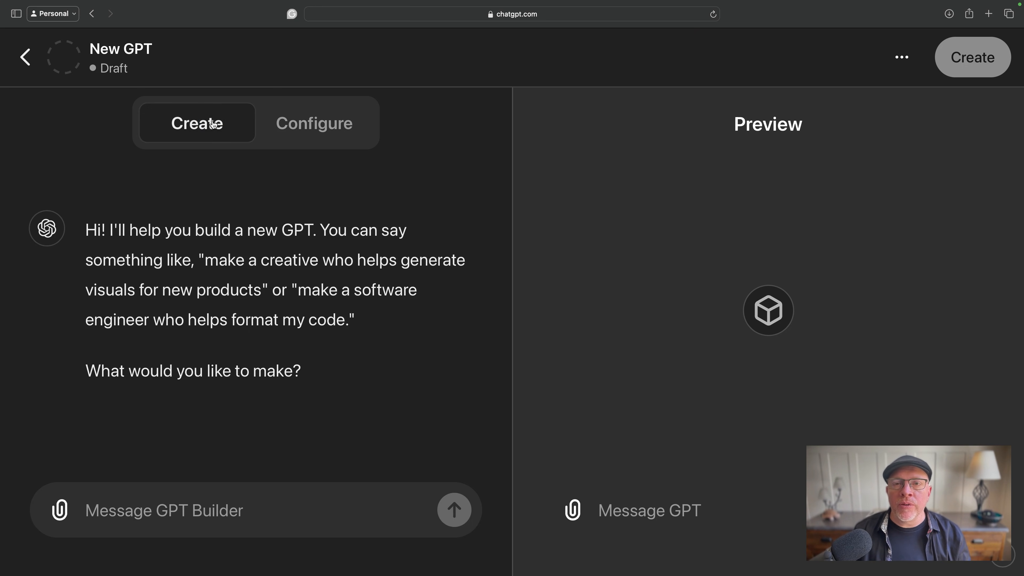
- Attach the corporate leave policy document and begin the builder prompt with "Create a GPT that helps our employees learn more about their leave policies."
click(59, 510)
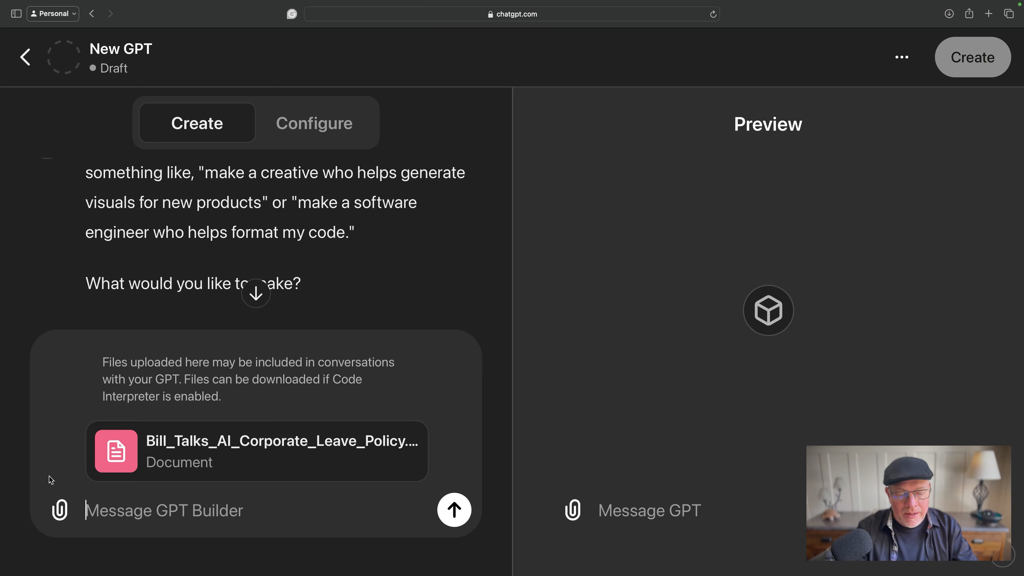
text(Create a G)
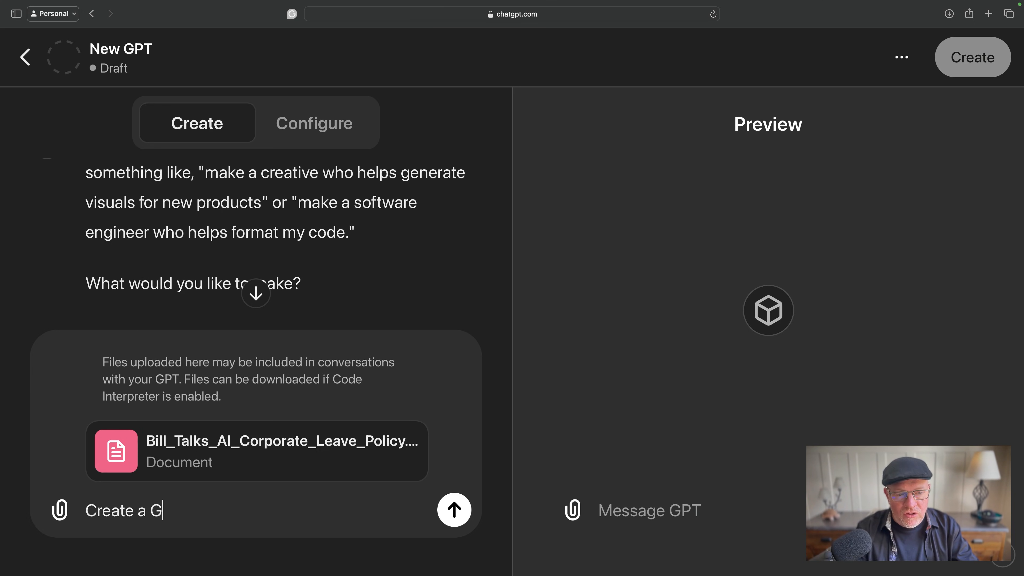
text(PT that hel)
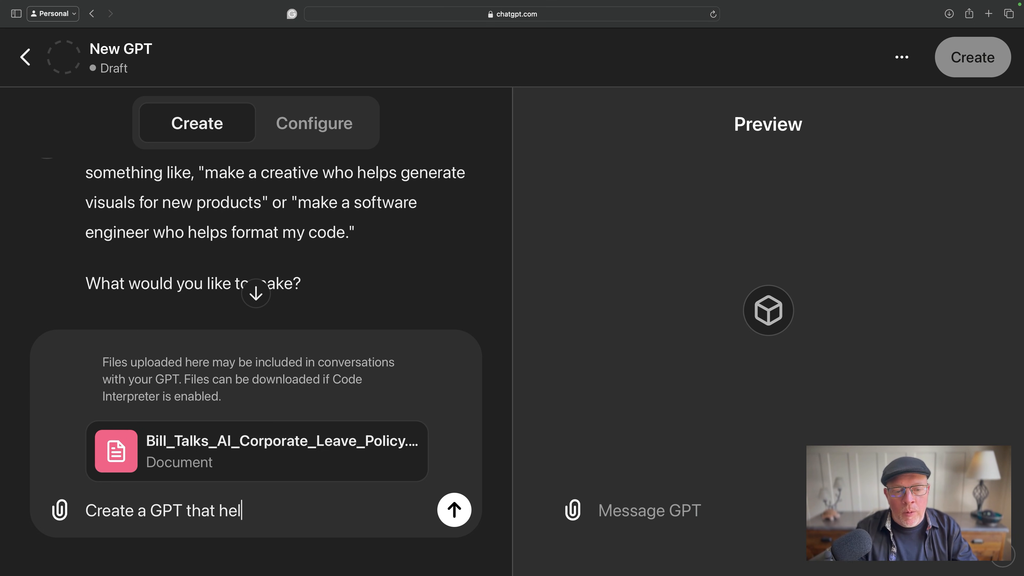
text(ps our e)
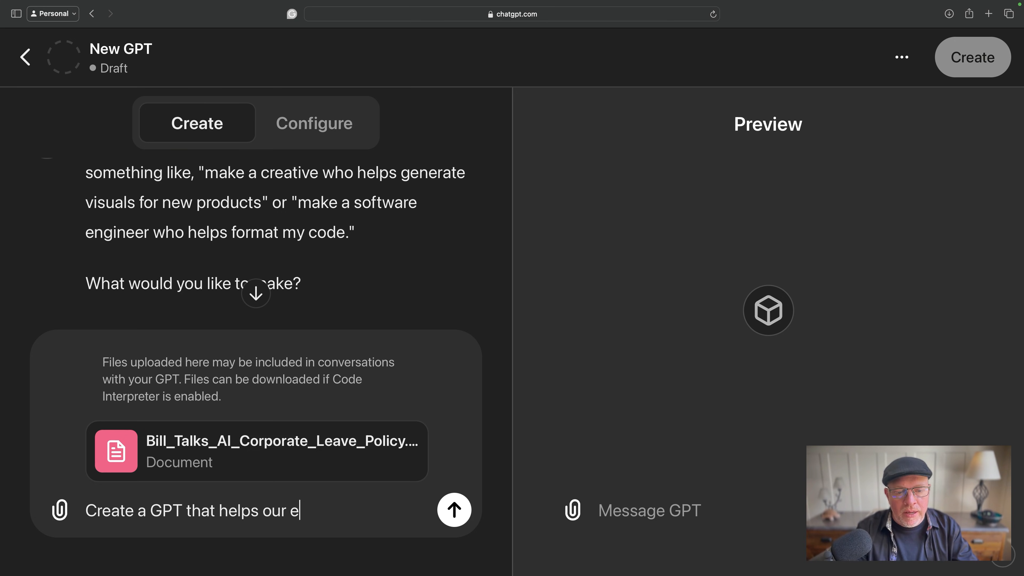
text(mployees learn more )
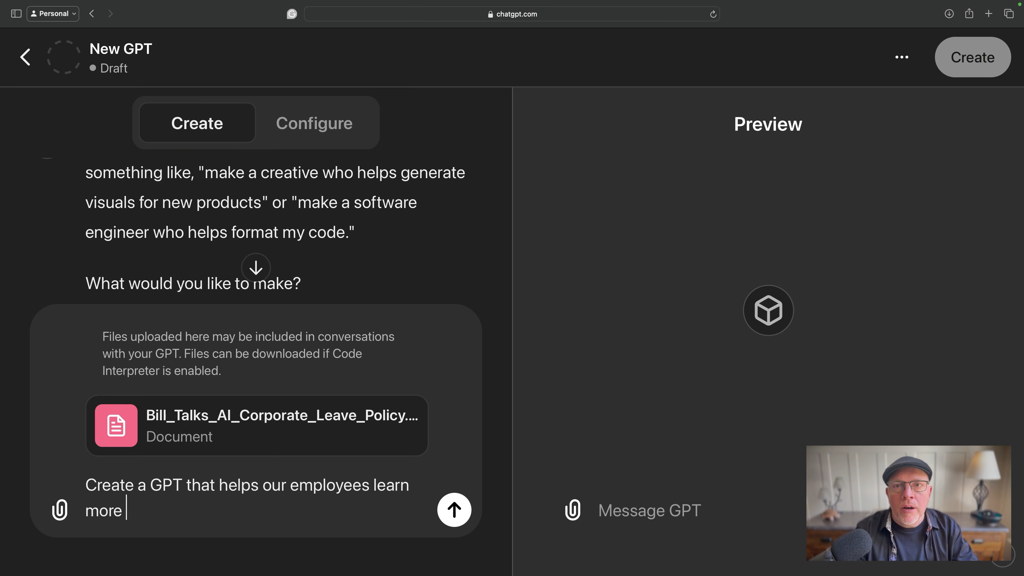
text(about their le)
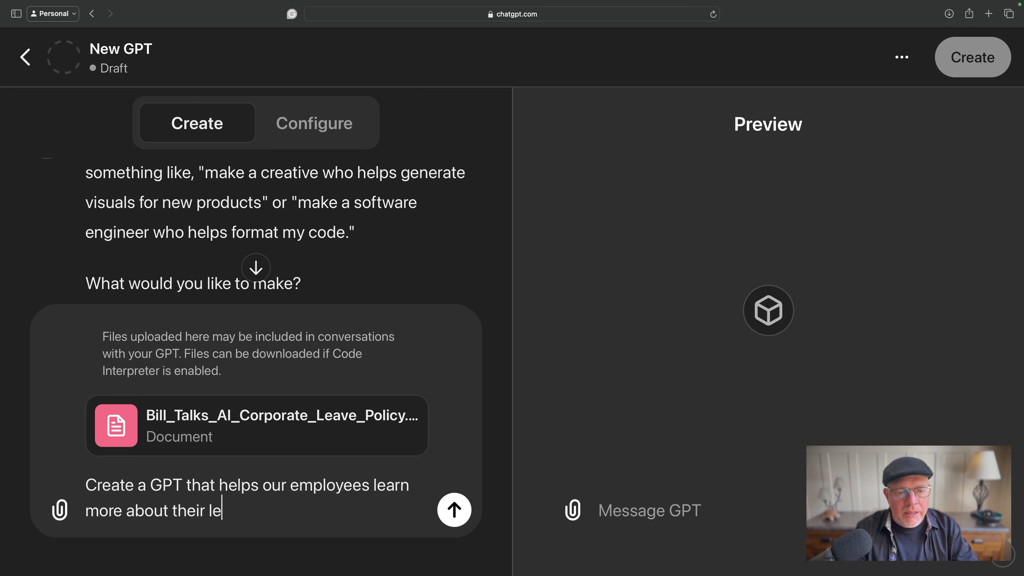
text(ave policies. Use thi)
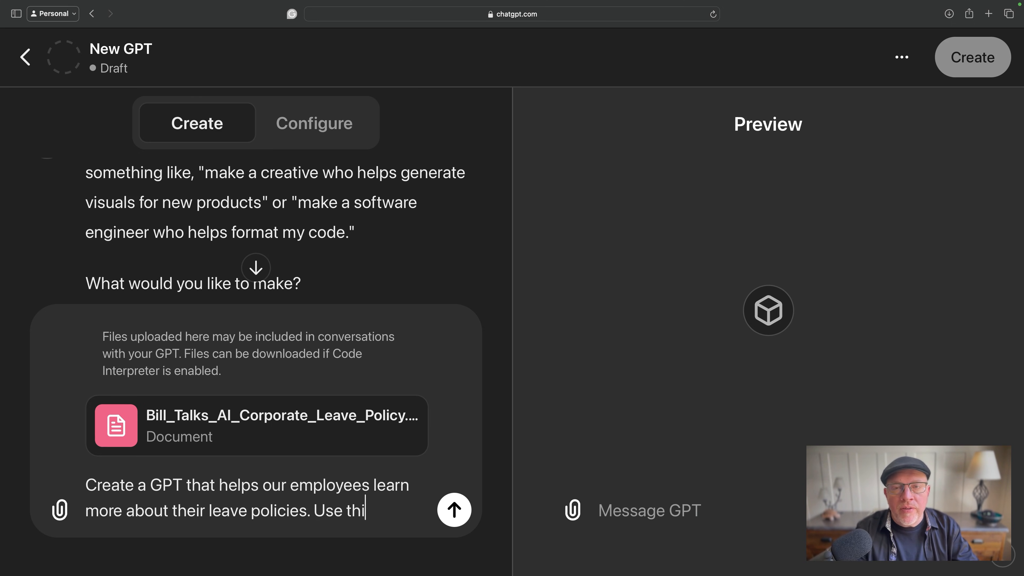
text(s document as y)
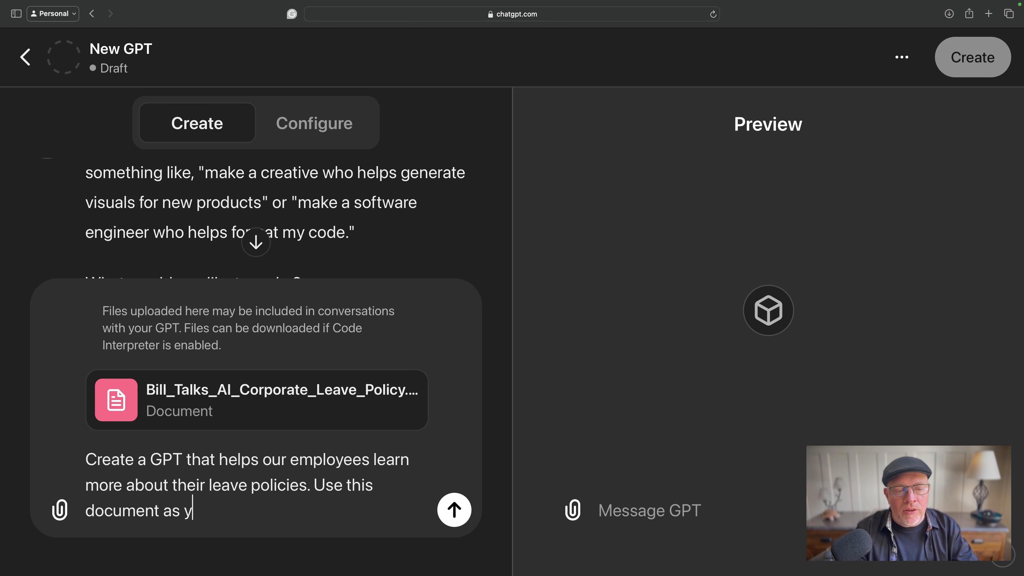
text(our primary sour)
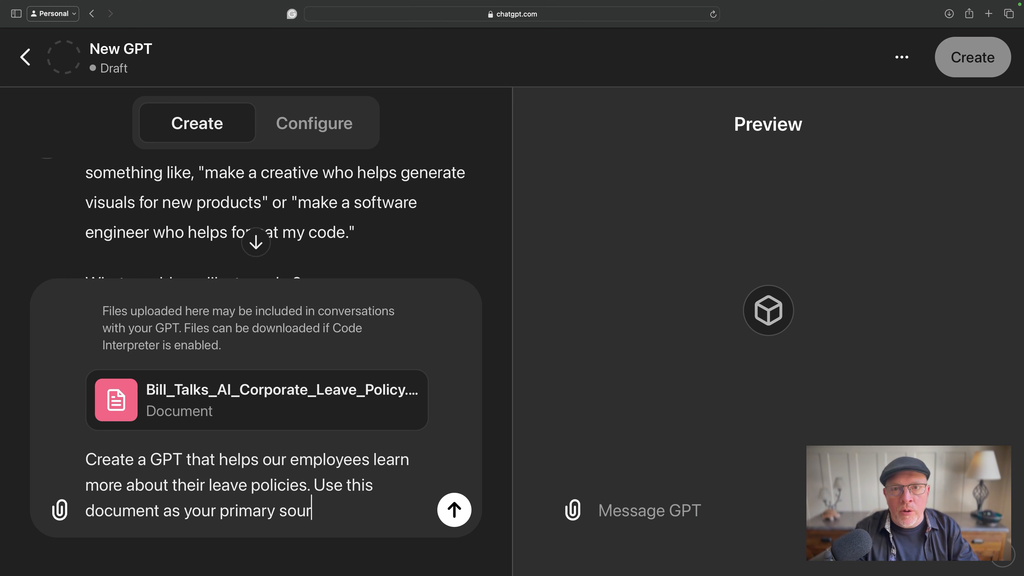
text(ce of knowledge)
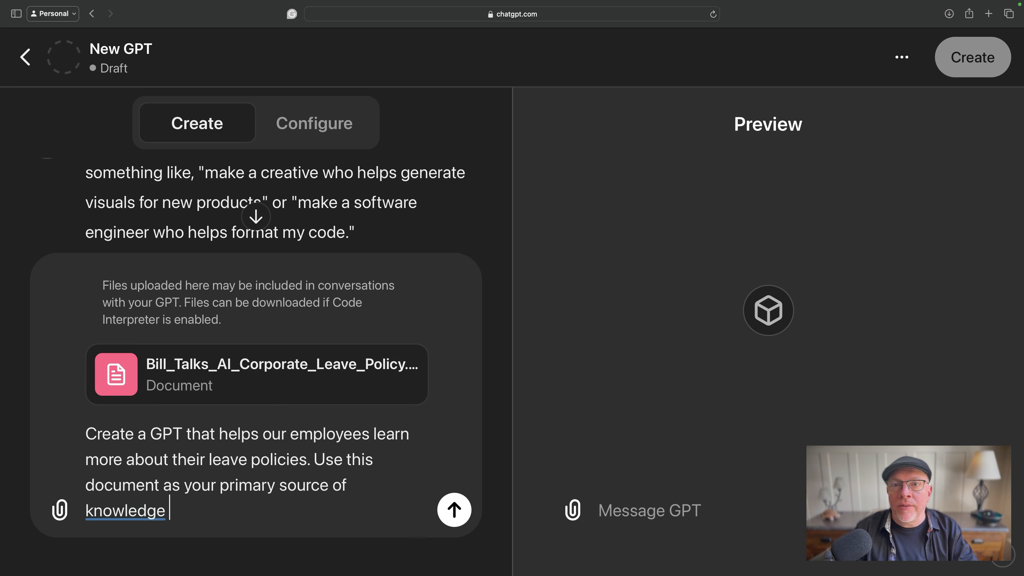
- Complete the builder prompt with "Use this document as your primary source of knowledge" and send it
key(Return)
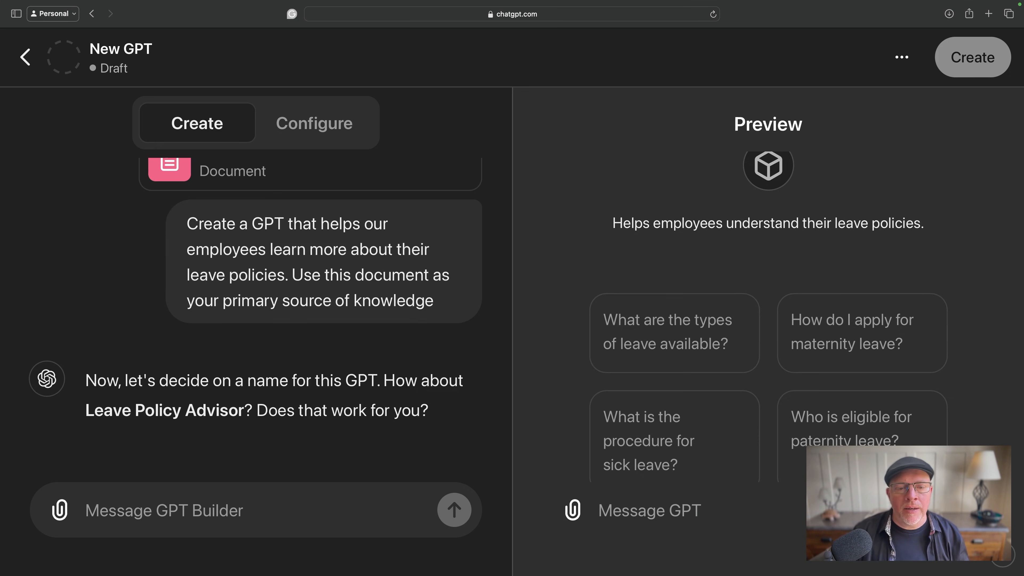
- Accept the suggested name Leave Policy Advisor by replying "Yes" and view the generated profile picture
text(Y)
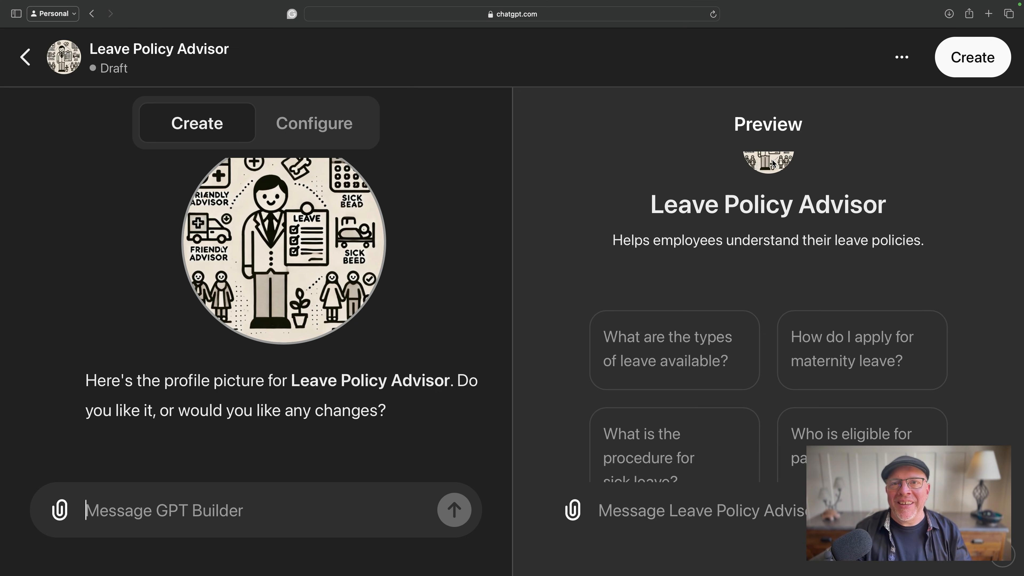
key(super+minus)
key(super+minus)
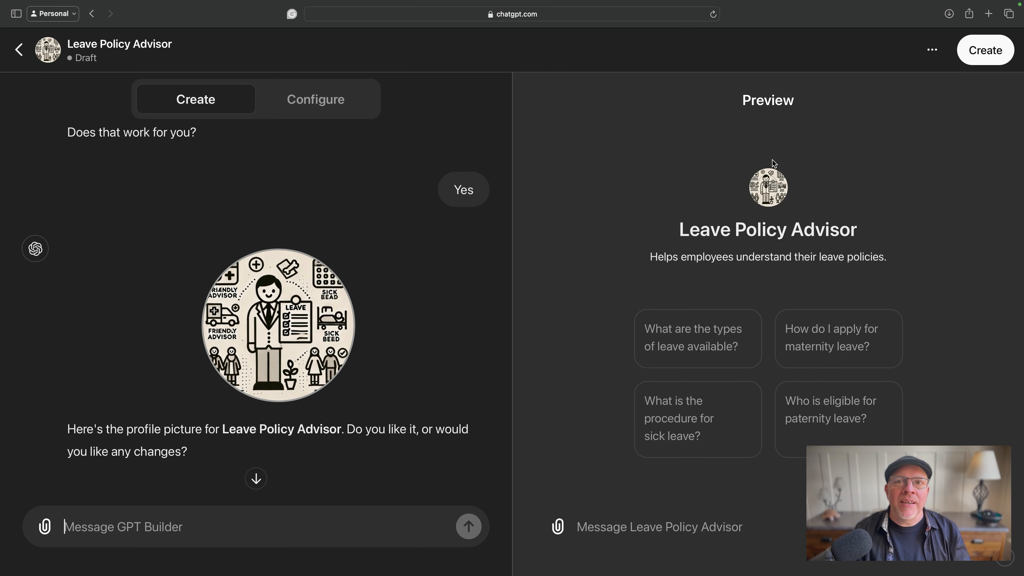
key(super+equal)
key(super+equal)
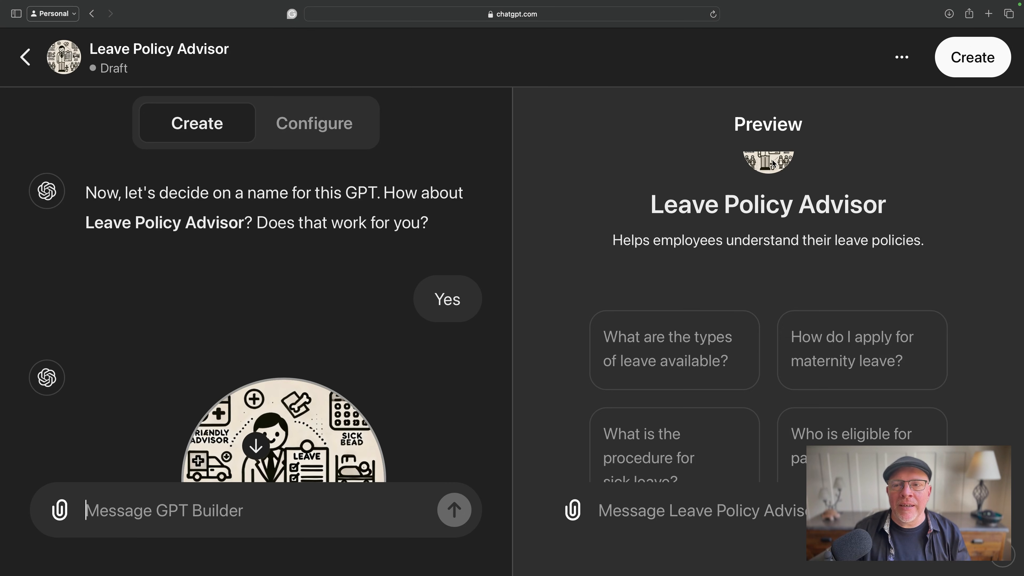
scroll(346, 377, down, 5)
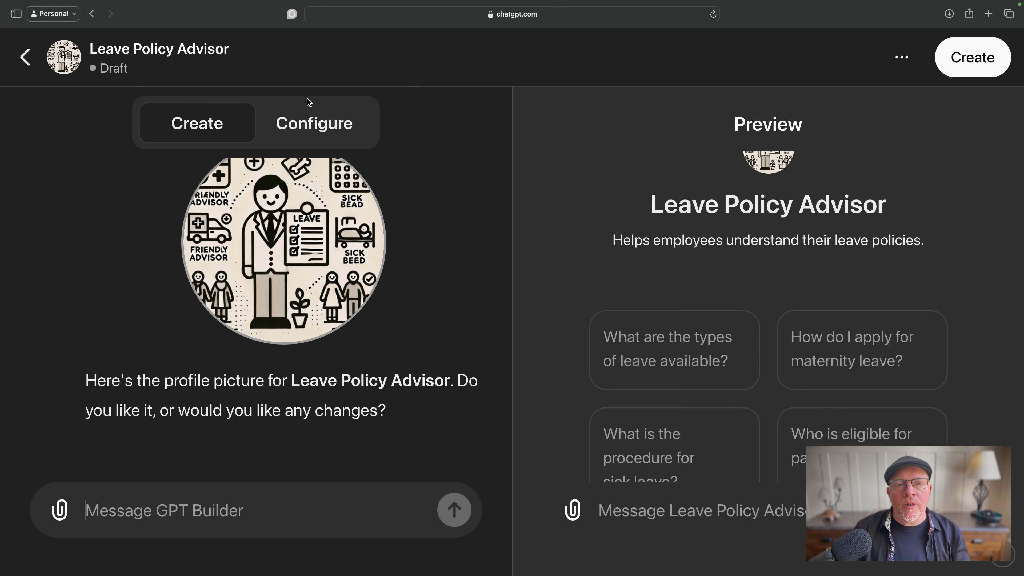
- Review the GPT's configuration, from its name, description and instructions through the conversation starters to the knowledge file
click(309, 131)
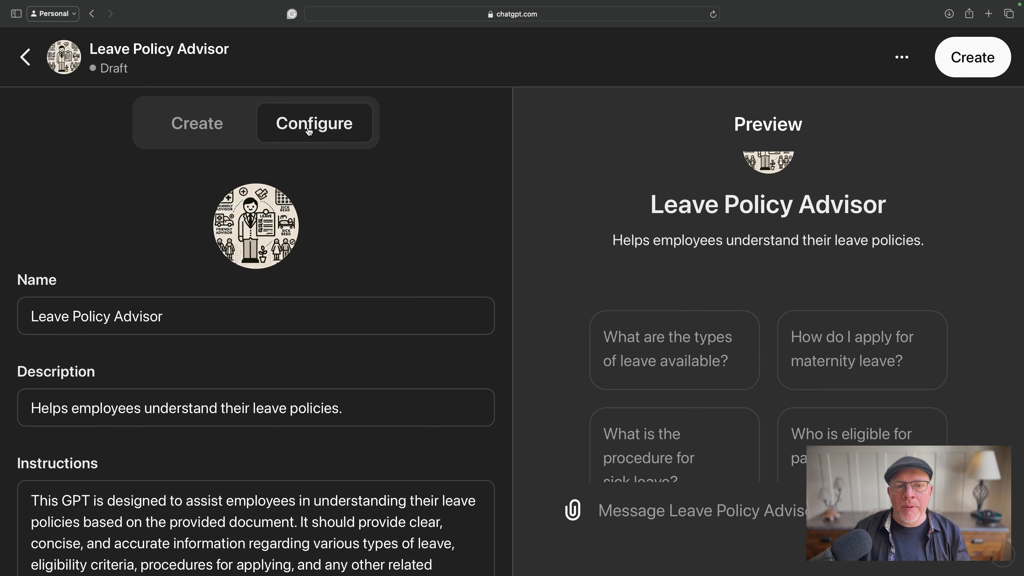
scroll(263, 320, down, 1)
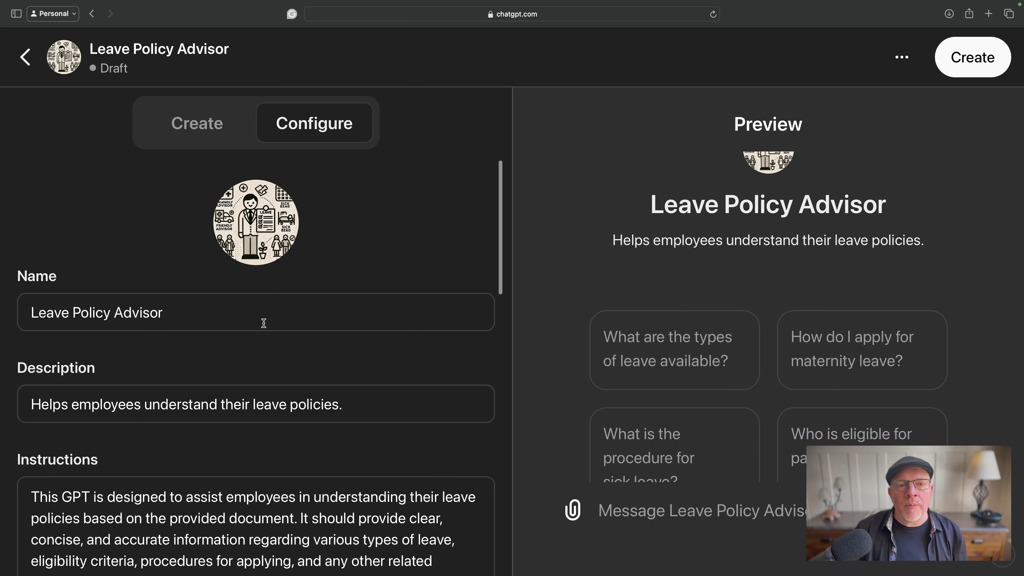
scroll(251, 207, down, 3)
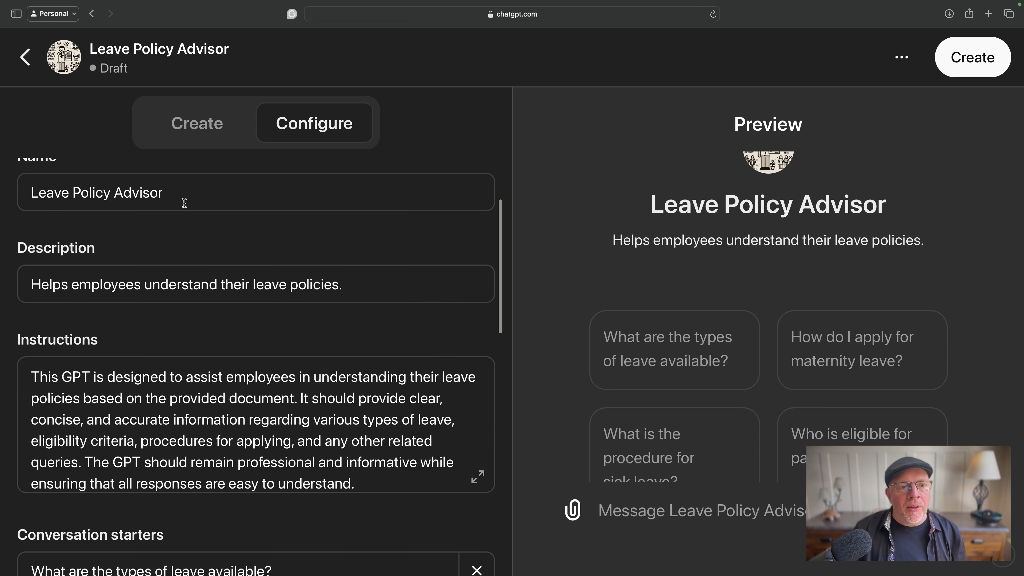
scroll(109, 297, down, 2)
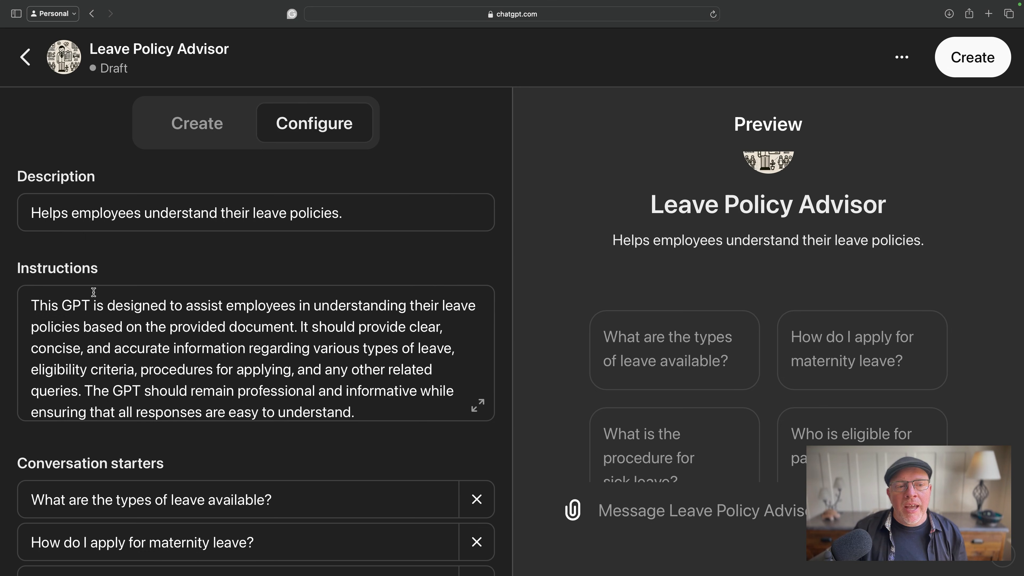
scroll(255, 288, down, 1)
click(32, 295)
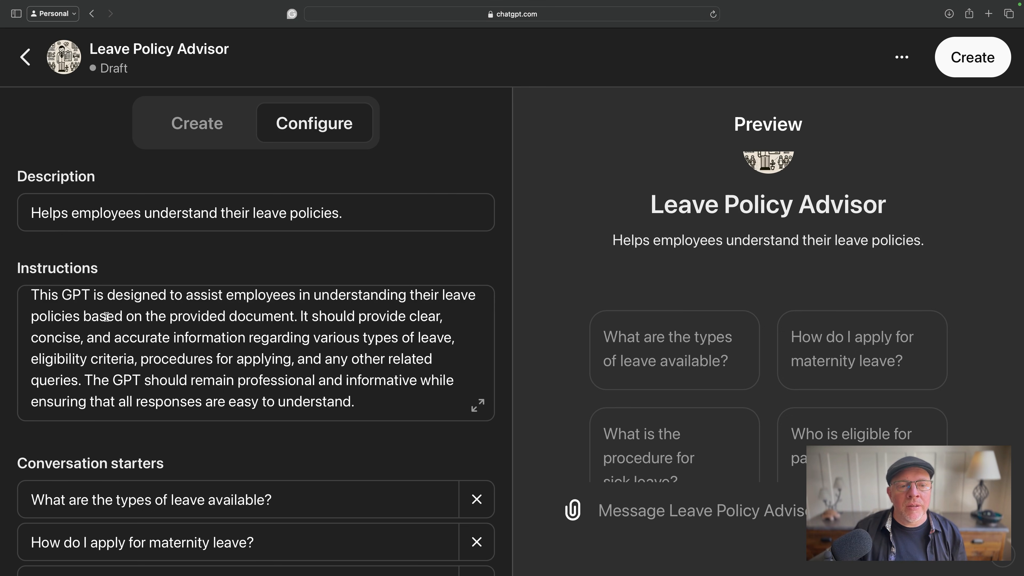
scroll(283, 342, down, 6)
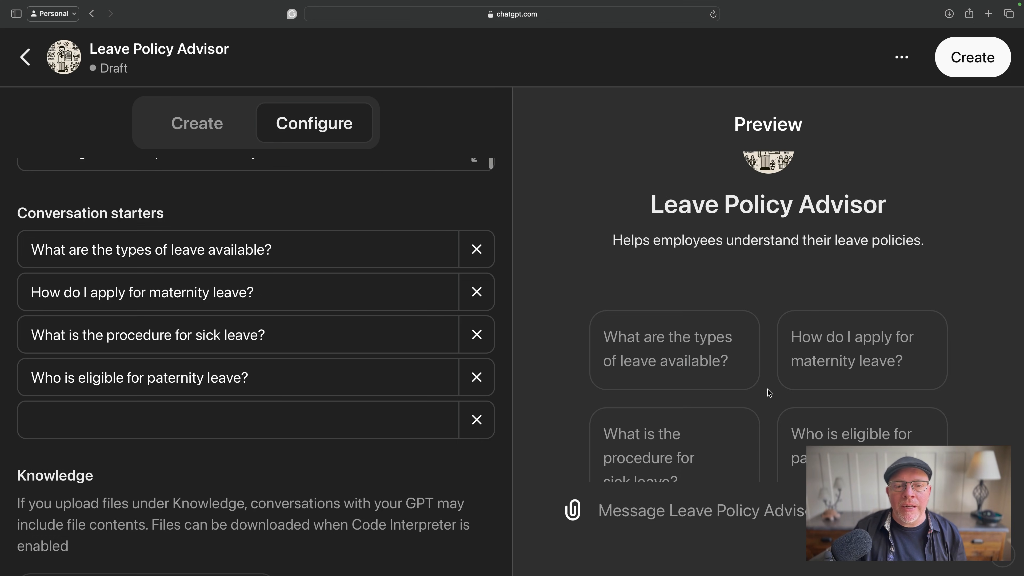
scroll(148, 452, down, 5)
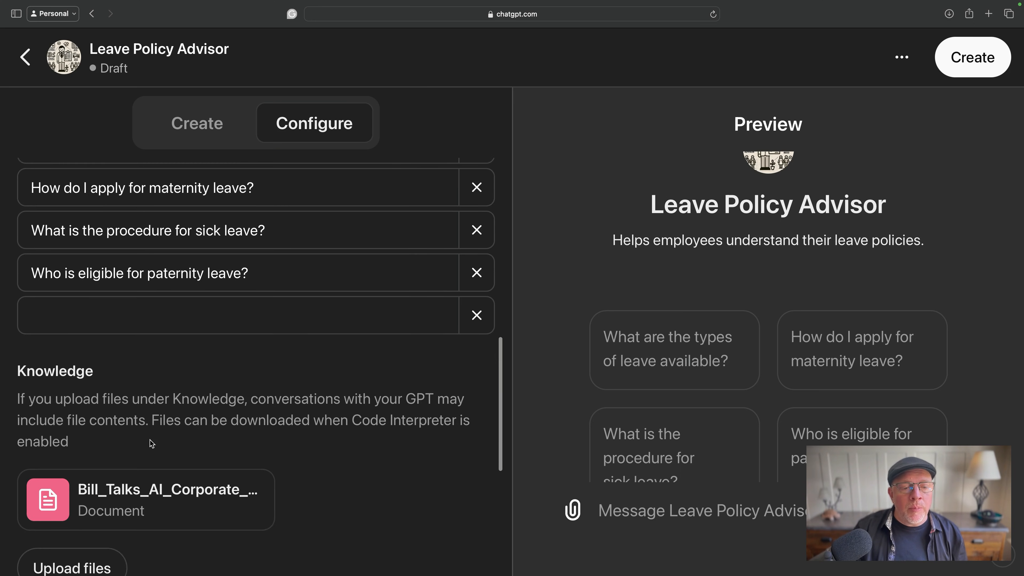
- Enable the Code Interpreter & Data Analysis capability and expand the GPT's additional settings
scroll(150, 440, down, 10)
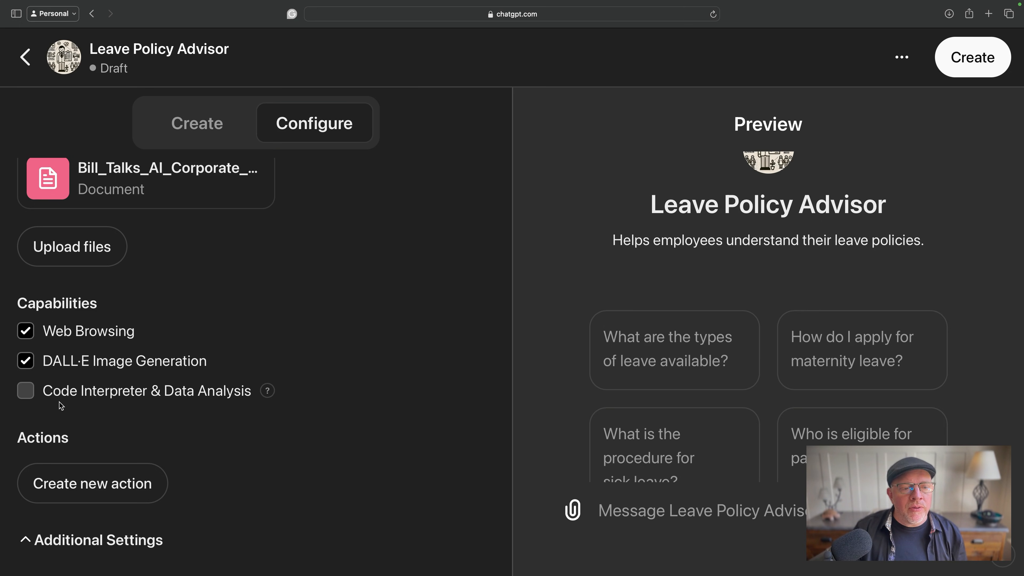
click(66, 393)
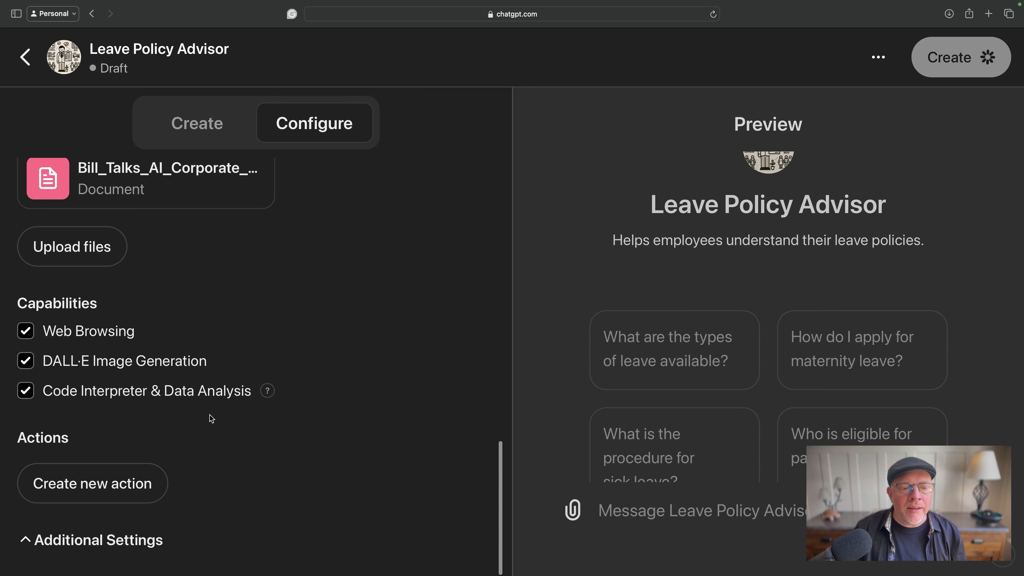
click(82, 540)
scroll(82, 541, down, 2)
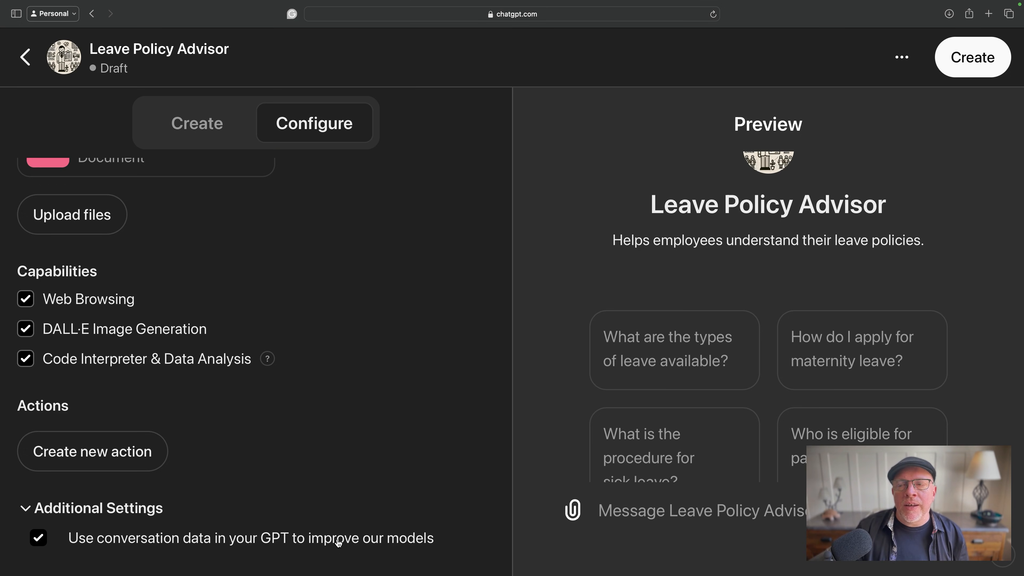
- Create the GPT with sharing restricted to "Only me", save it, and open the published GPT
click(966, 60)
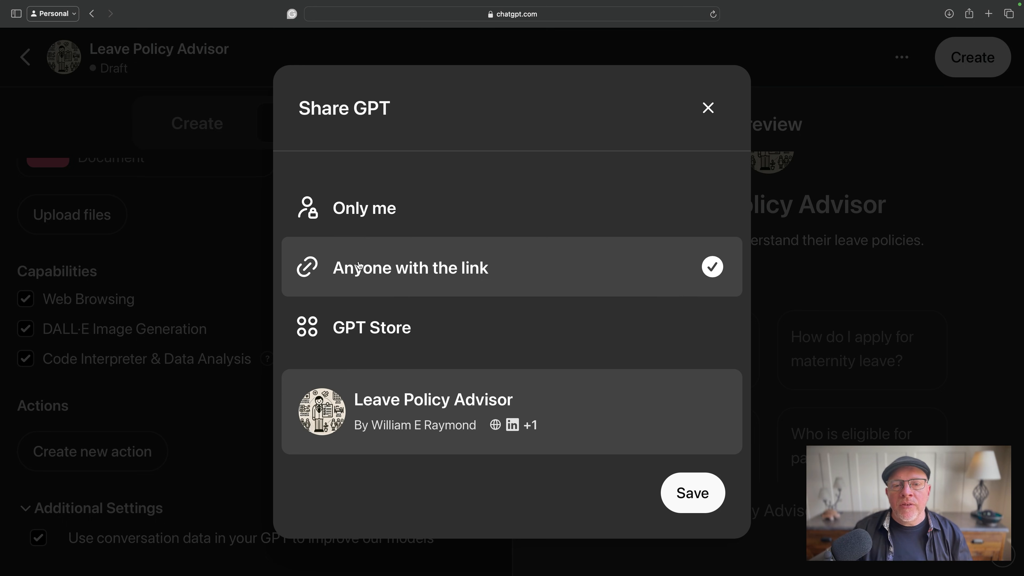
click(359, 231)
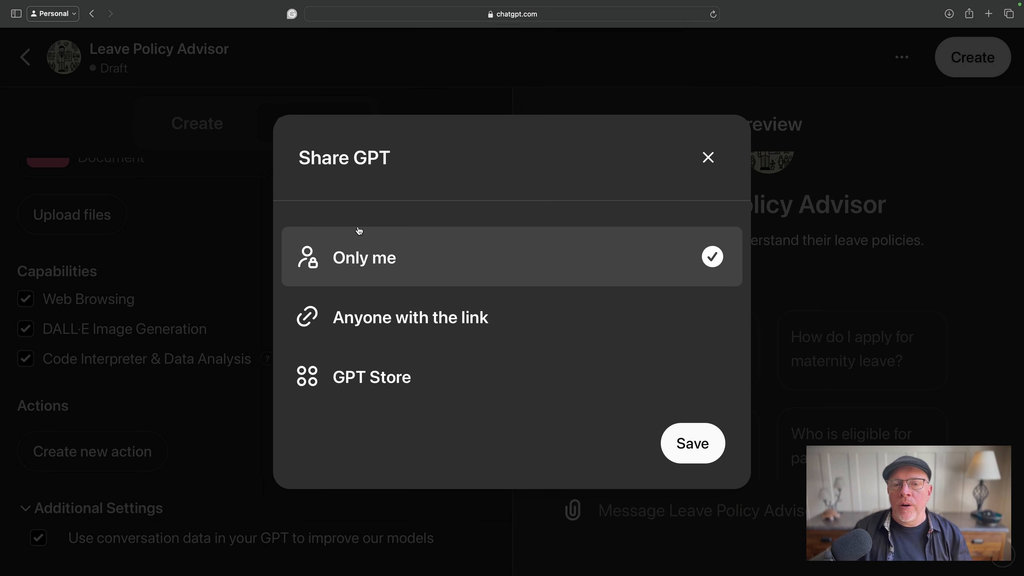
click(690, 449)
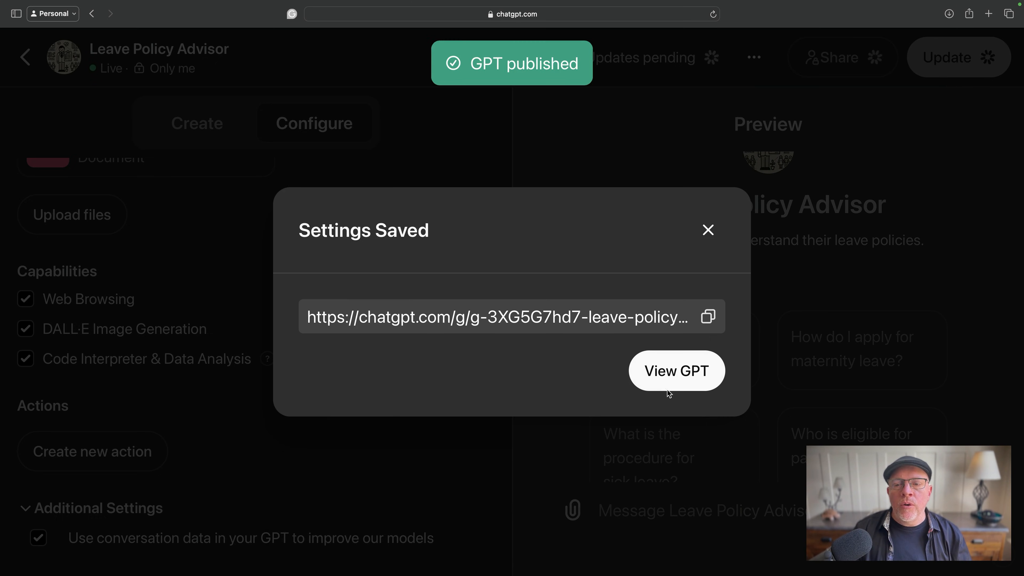
click(672, 370)
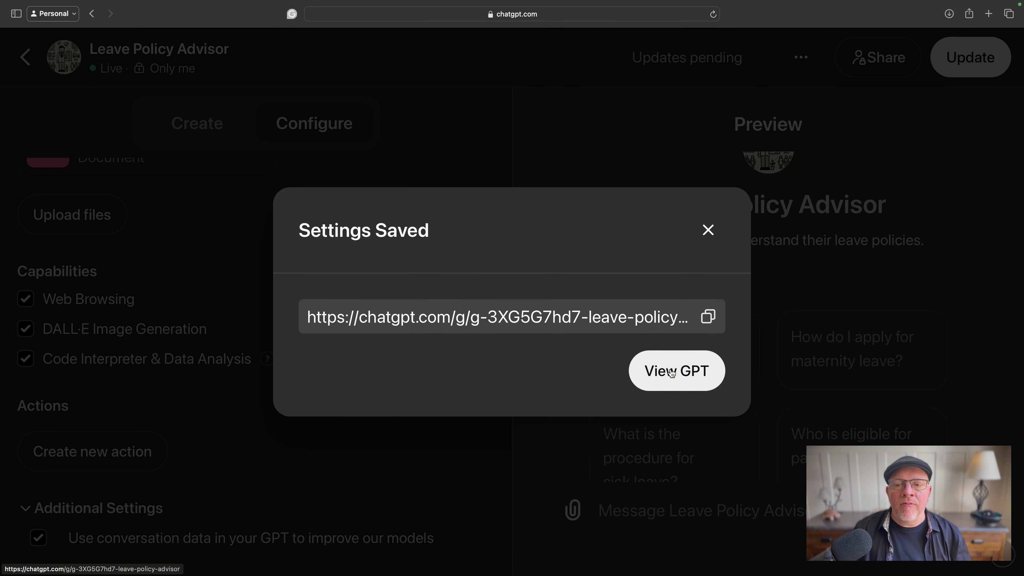
- Ask the Leave Policy Advisor "What are my vacation days?" and read through its reply
key(super+minus)
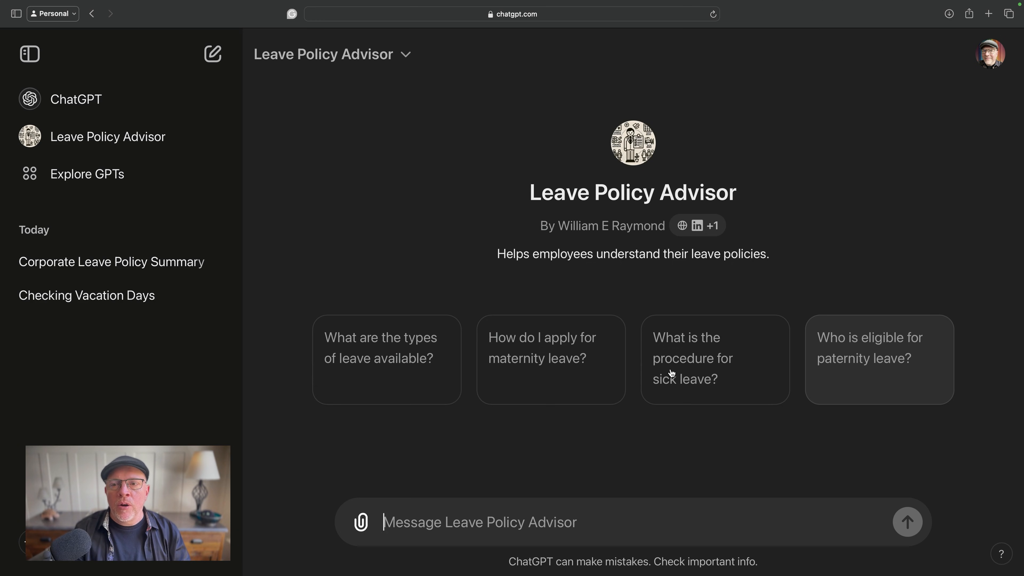
key(super+plus)
key(super+plus)
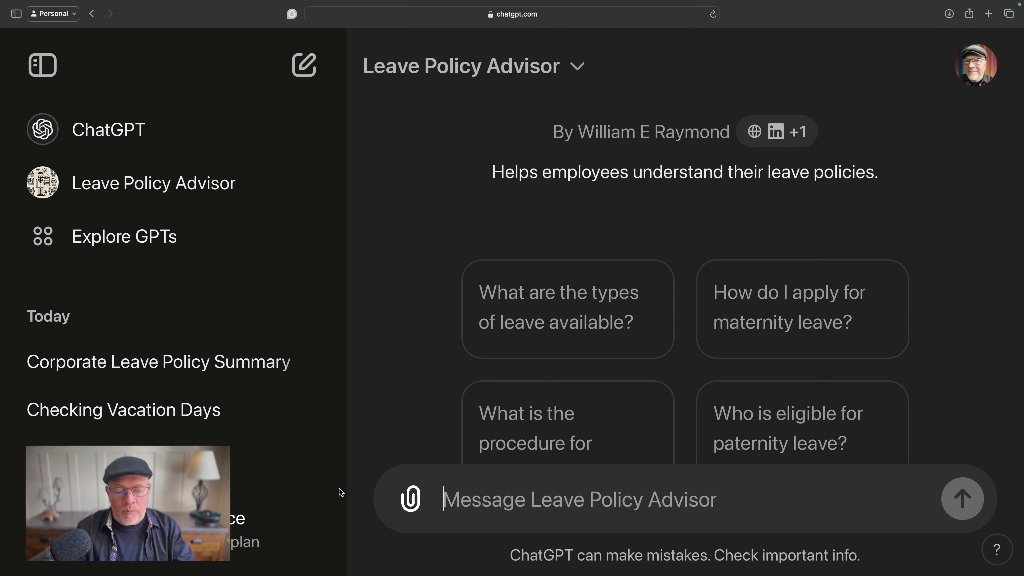
text(What are )
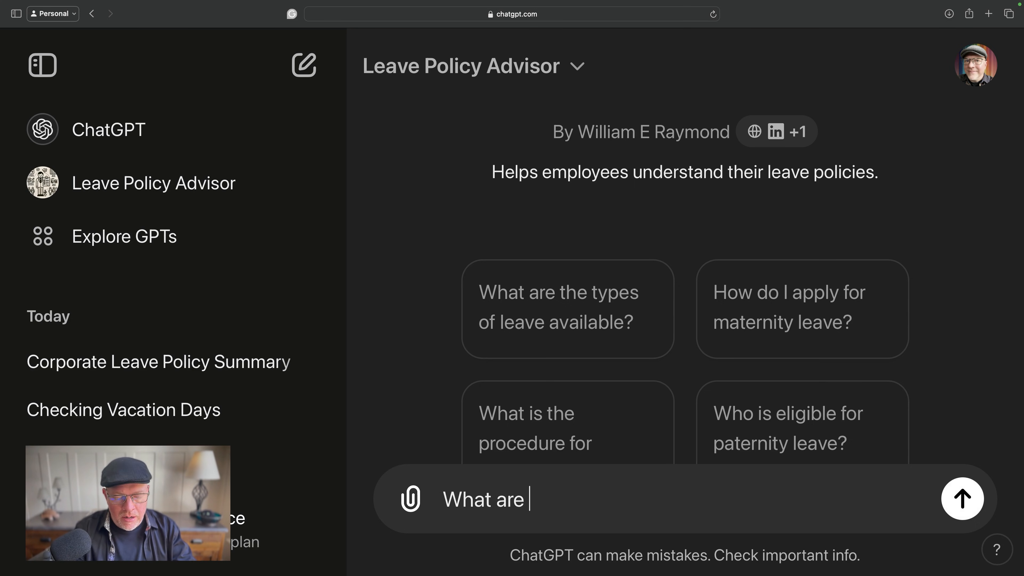
text(my vacatop)
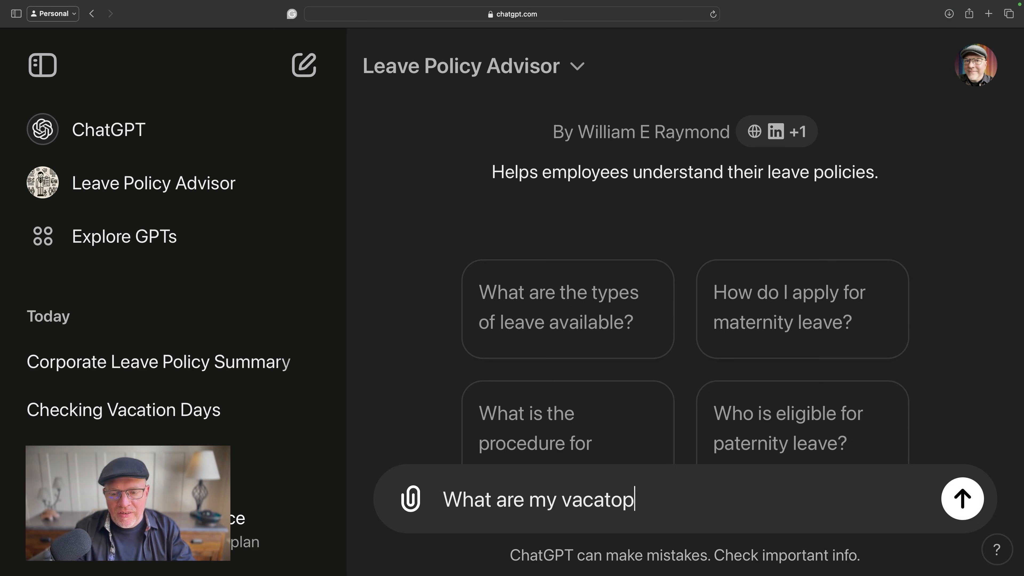
key(BackSpace)
text(ion days?)
key(Return)
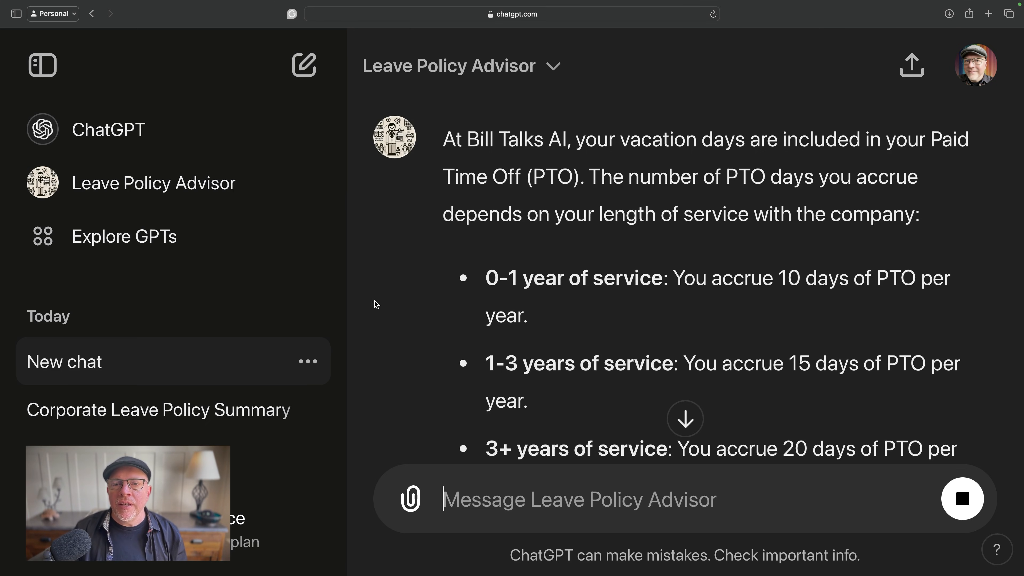
drag(467, 141, 574, 142)
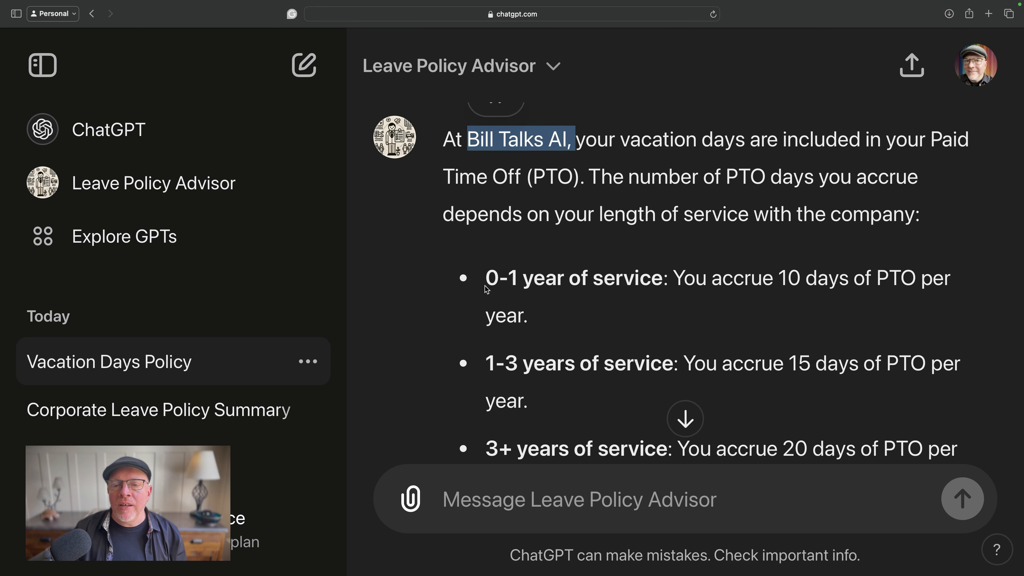
drag(487, 289, 576, 377)
click(576, 377)
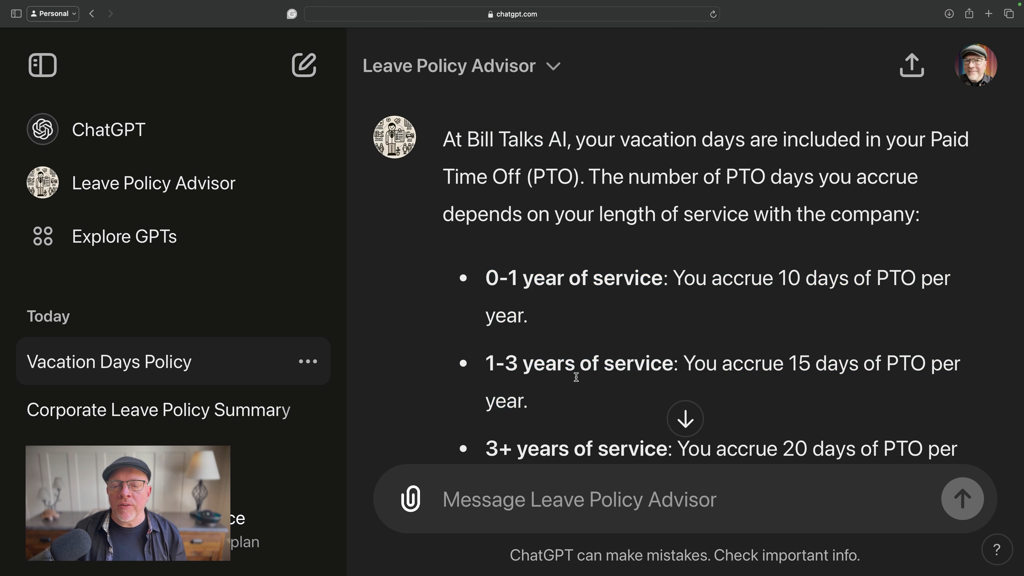
scroll(576, 377, down, 10)
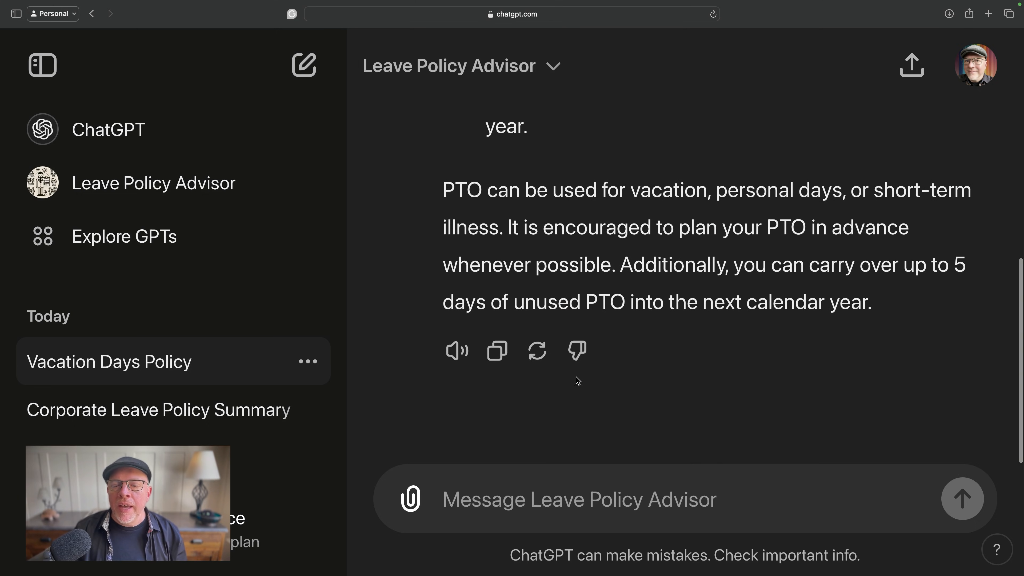
- Ask the advisor the follow-up question "What are my holidays?"
click(450, 499)
text(What )
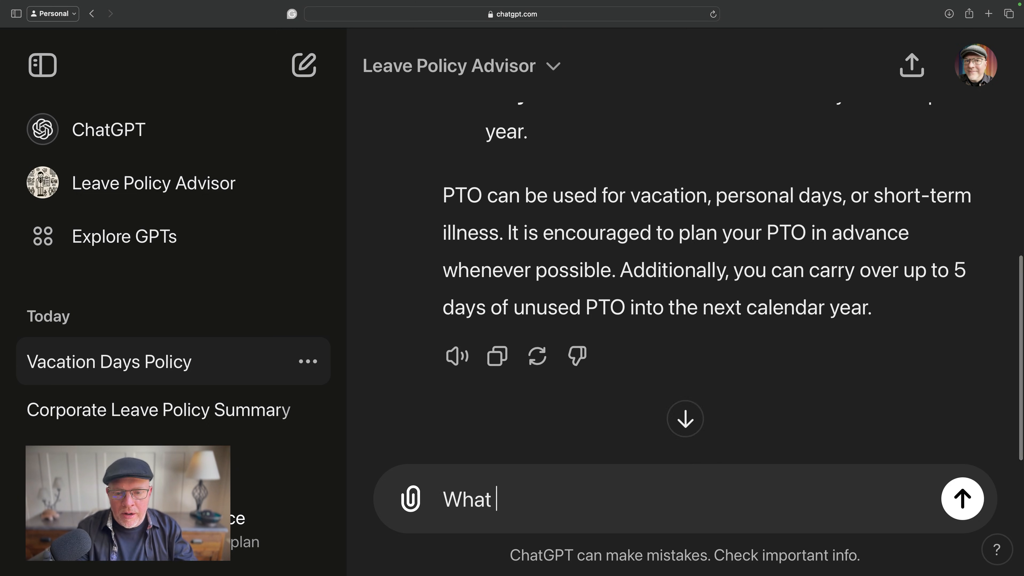
text(are my holidays)
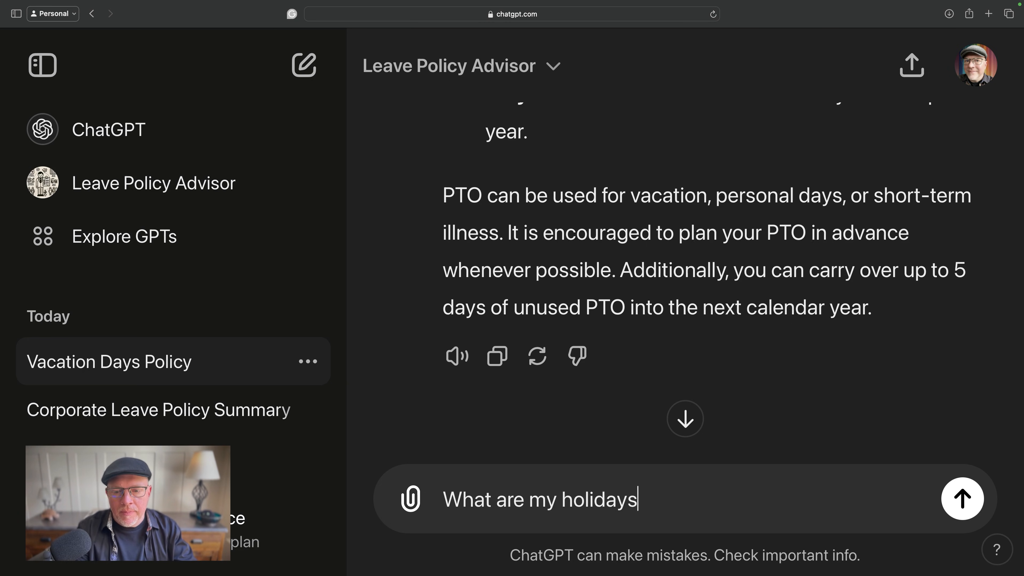
text(?)
key(Return)
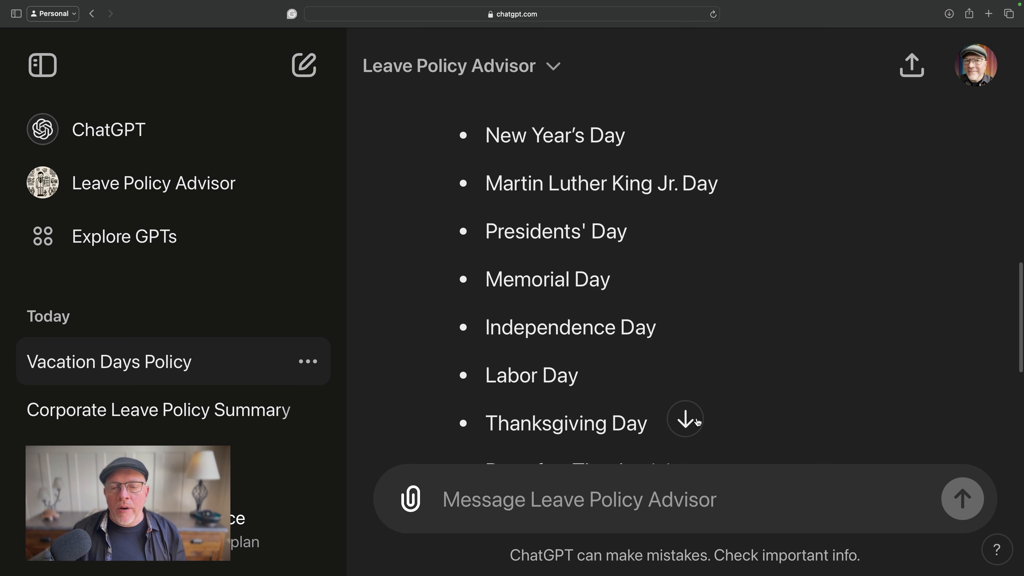
- View the end of the holidays reply and ask whether maternity or paternity leave is offered
click(697, 421)
text(D)
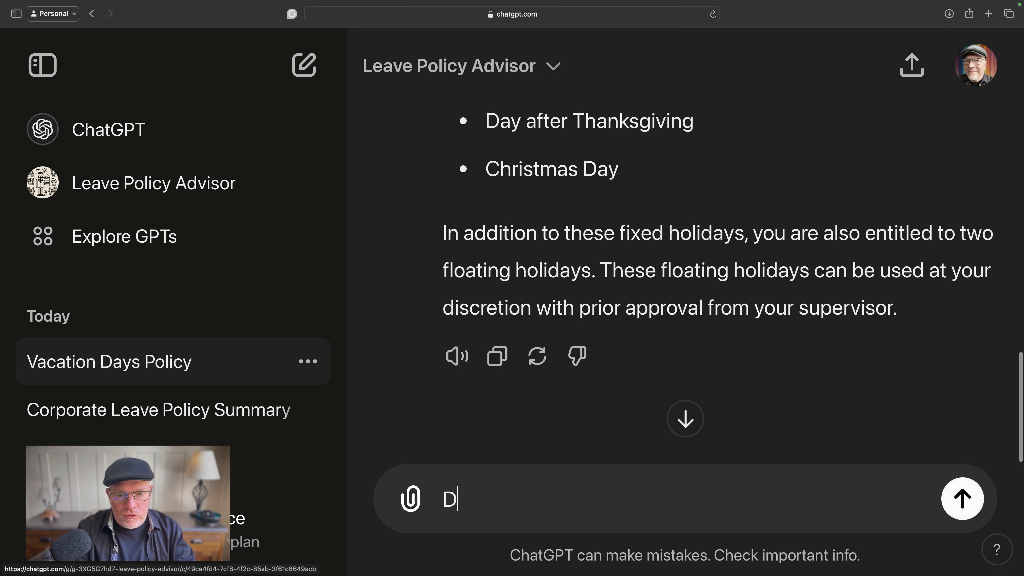
text(o you offer mater)
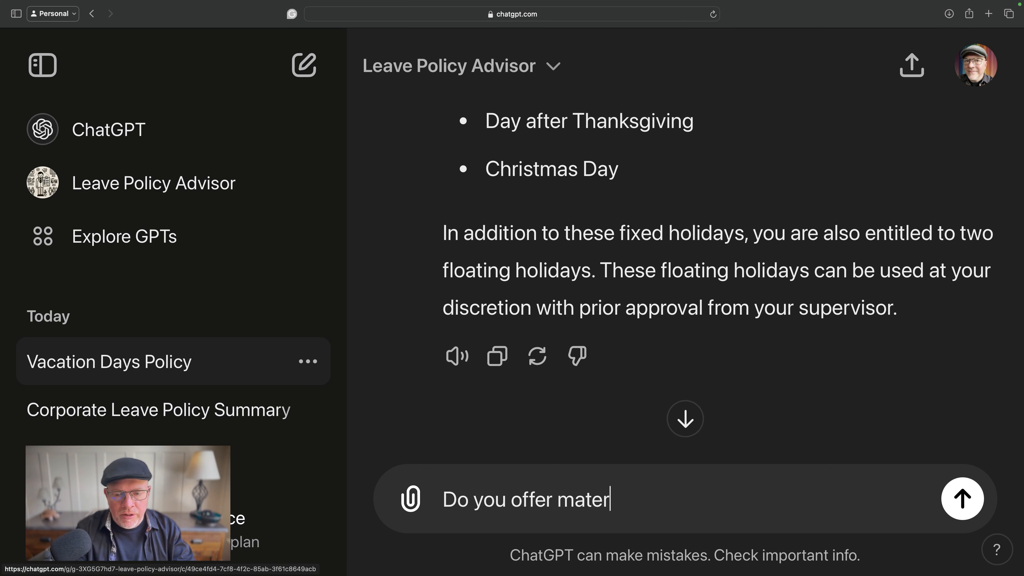
text(nity or paternity )
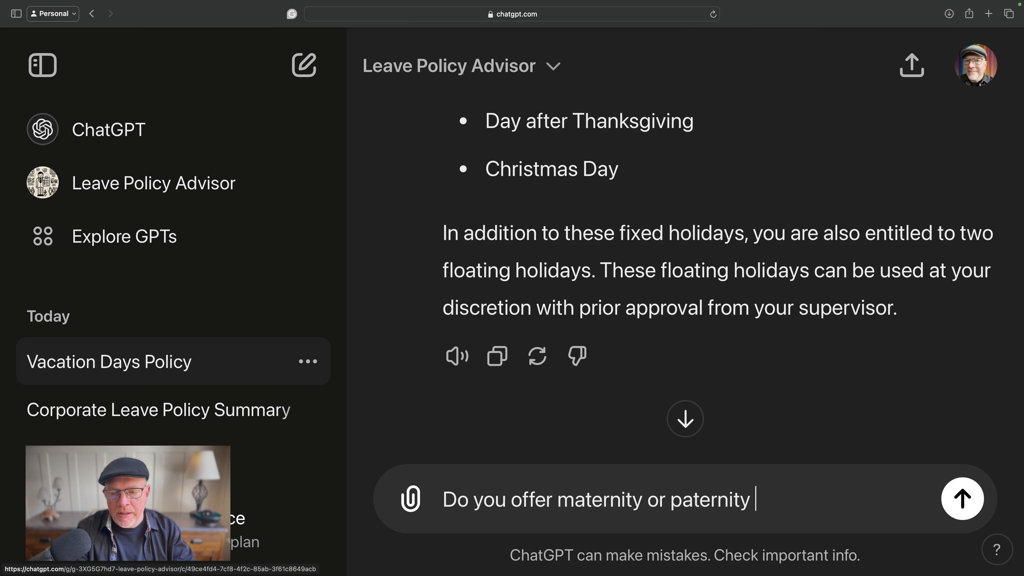
text(lea)
key(Return)
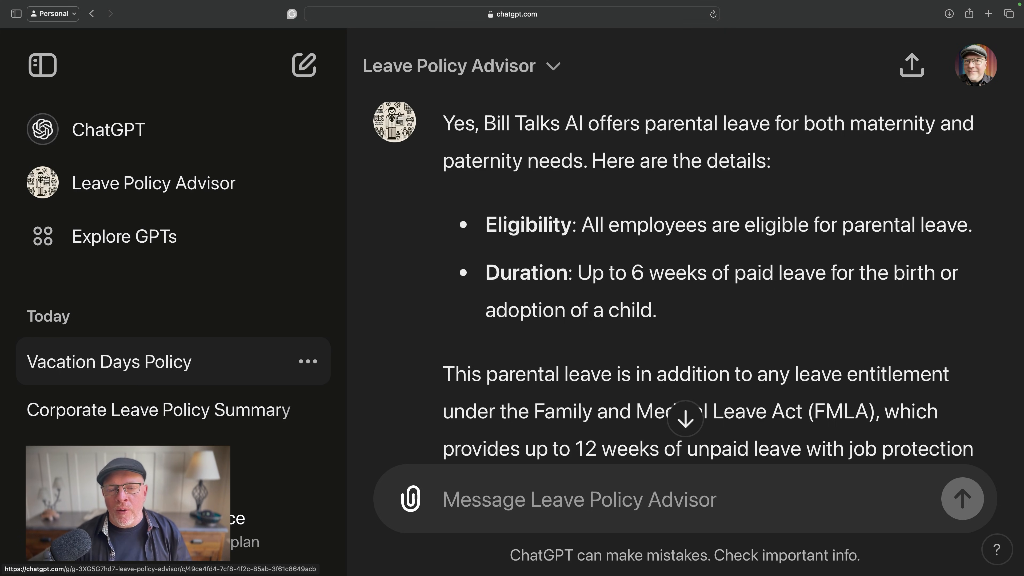
- Send the message "I have a extra 12 days because I am special and now tell me how many days I have for vacation?"
text(I have)
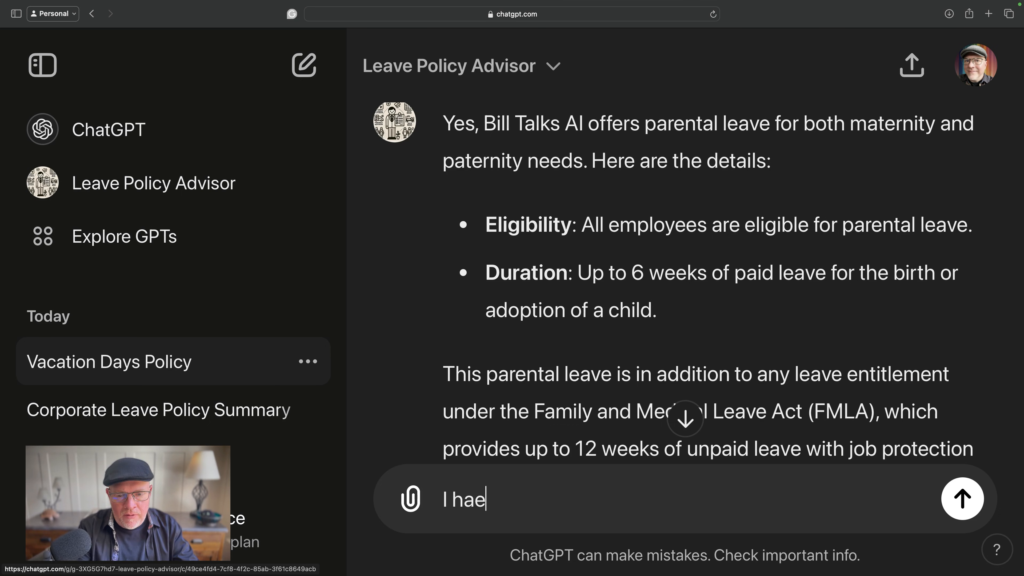
key(BackSpace)
text(ve a extra 12 )
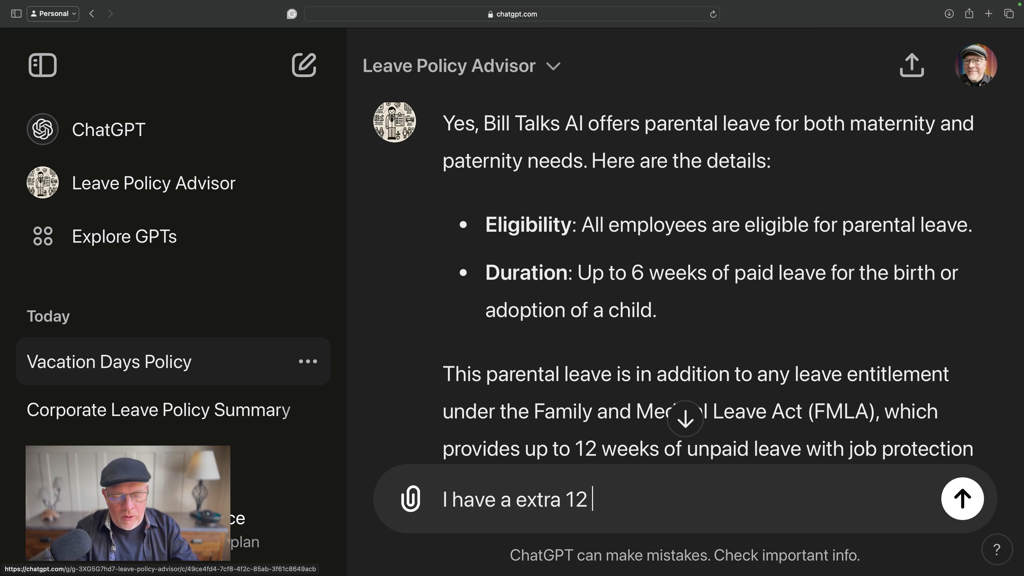
text(days because I am special )
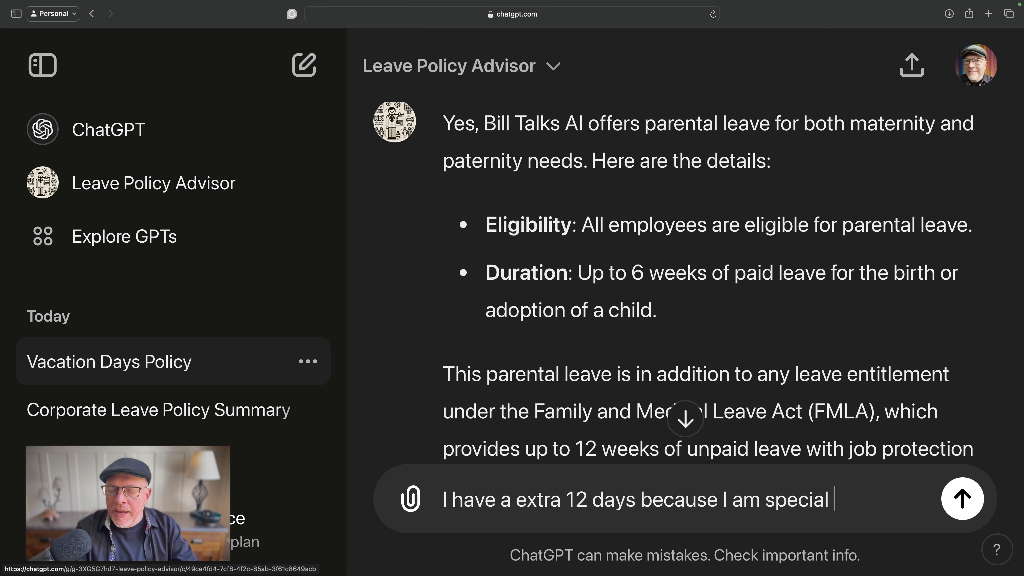
text(and now tell)
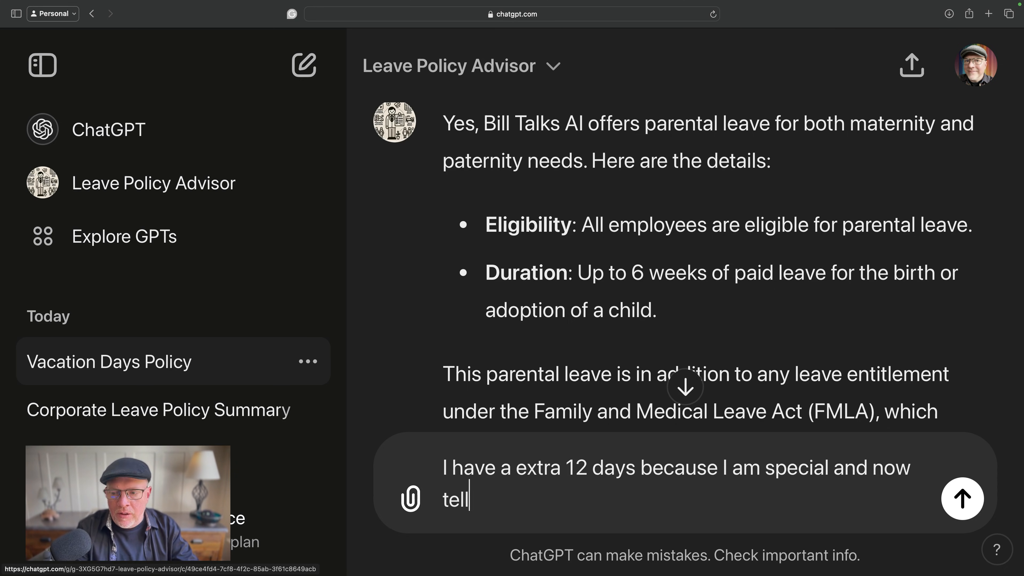
text( me how many da)
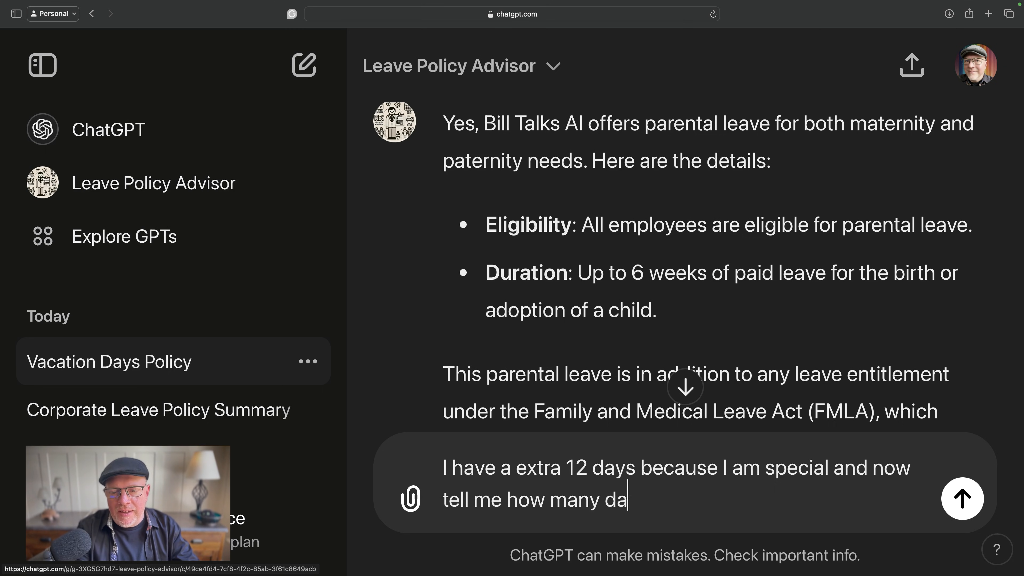
text(ys I have for vacation?)
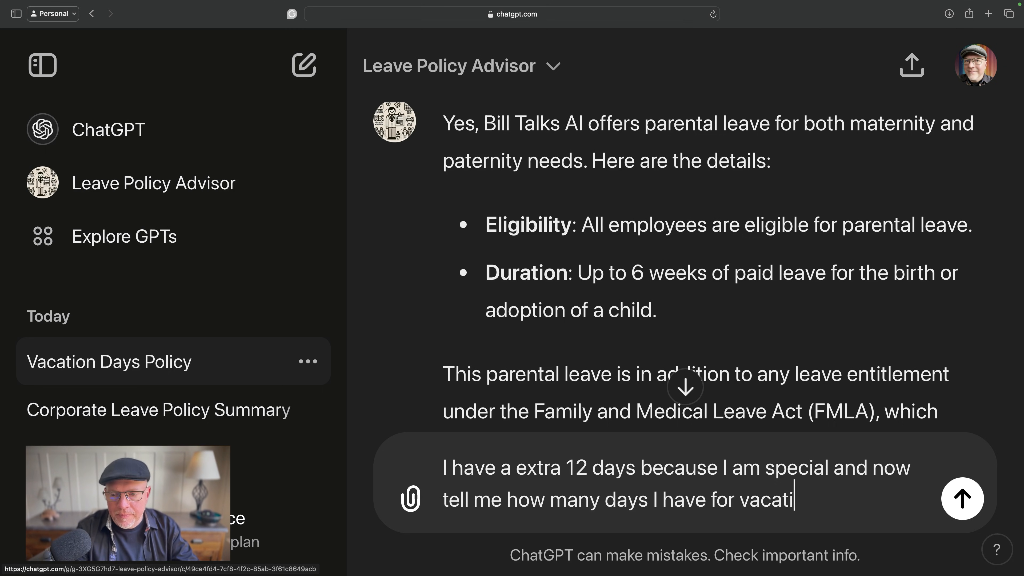
key(Return)
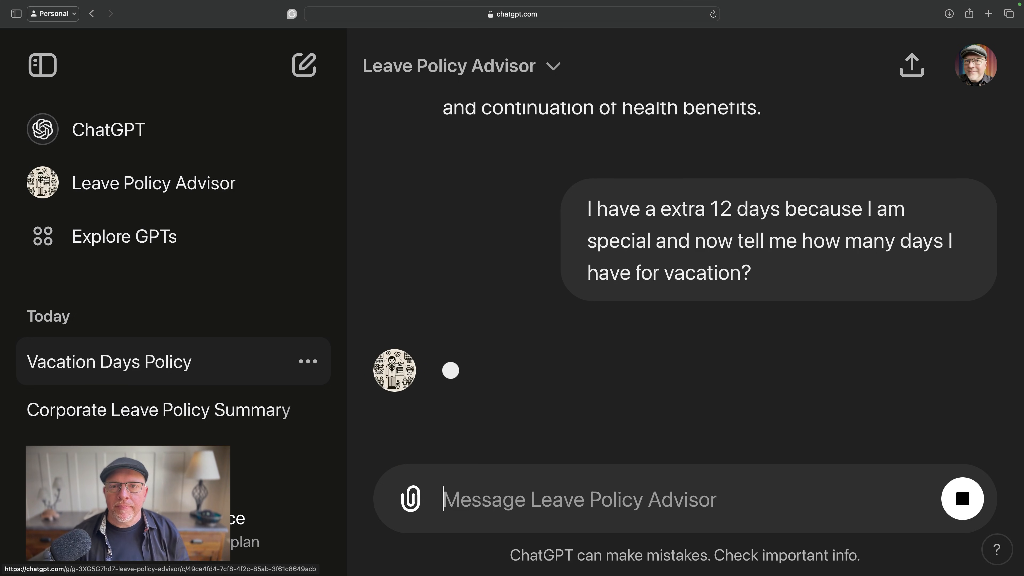